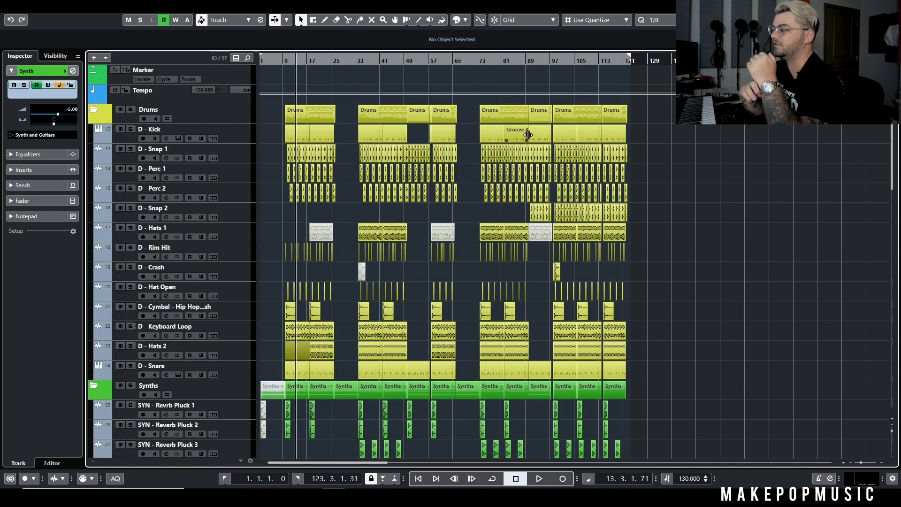
# Select the D - Kick and D - Snare tracks in the Drums folder to examine how they are set up
pyautogui.doubleClick(159, 133)
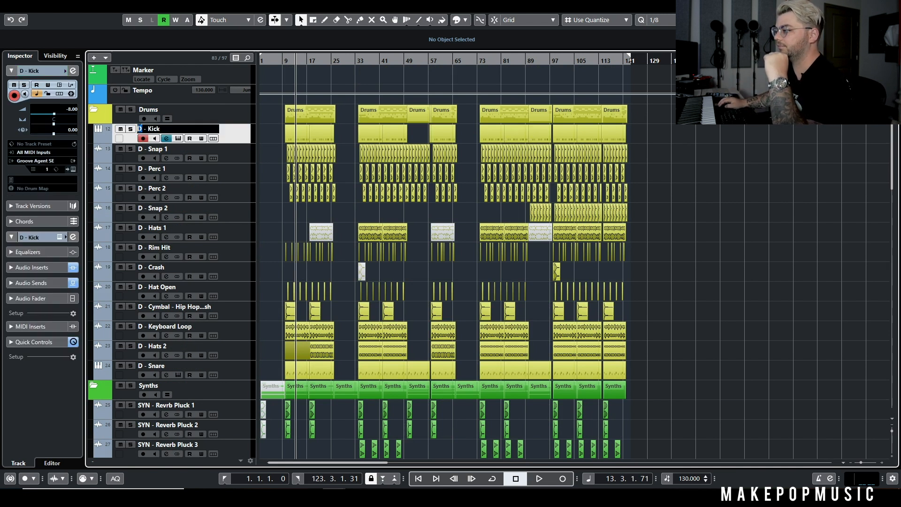
pyautogui.scroll(-1, 204, 139)
pyautogui.scroll(1, 211, 140)
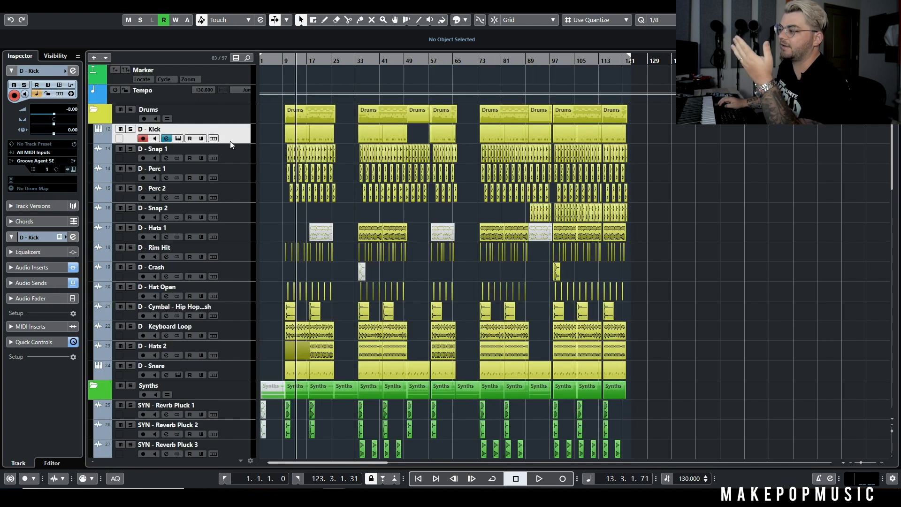
pyautogui.press('Down')
pyautogui.click(245, 141)
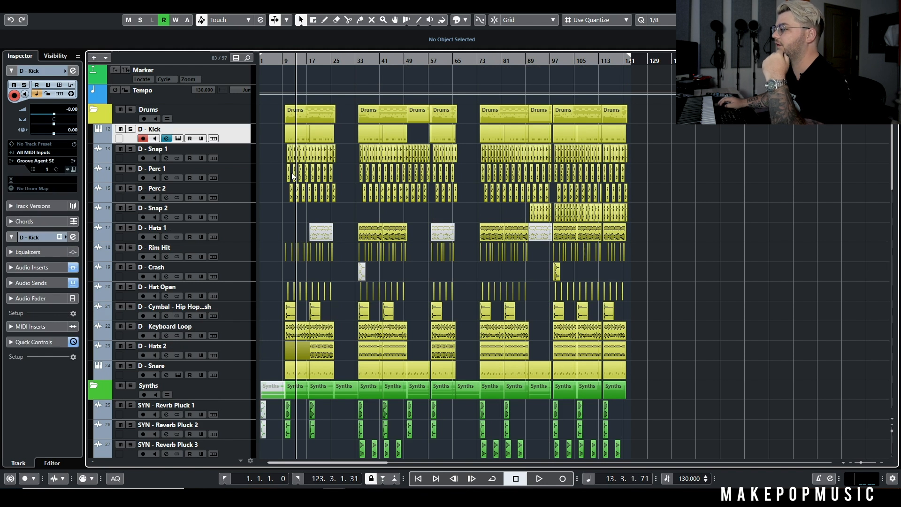
pyautogui.click(232, 368)
pyautogui.click(235, 140)
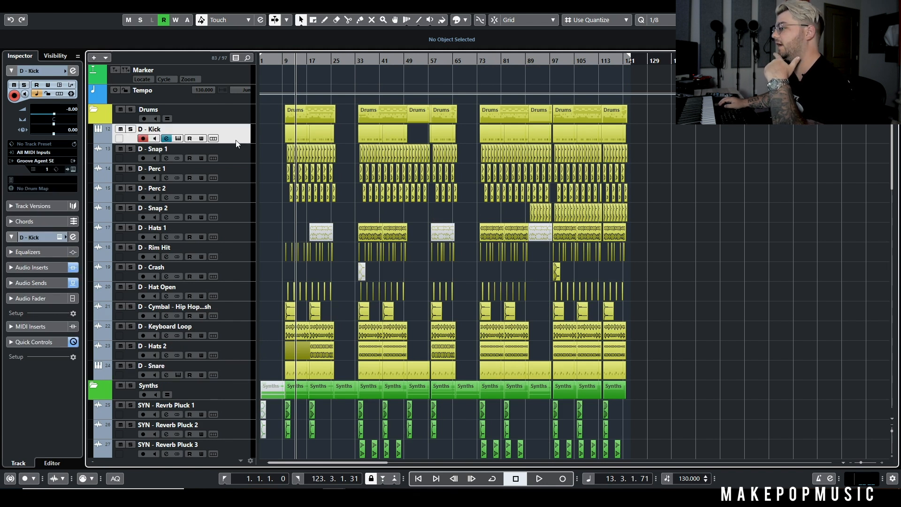
# Step through the drum tracks one at a time, from D - Snap 1 down to D - Hat Open, to review each
pyautogui.click(235, 151)
pyautogui.click(224, 176)
pyautogui.click(226, 195)
pyautogui.click(228, 219)
pyautogui.click(233, 229)
pyautogui.click(238, 251)
pyautogui.click(241, 277)
pyautogui.click(241, 290)
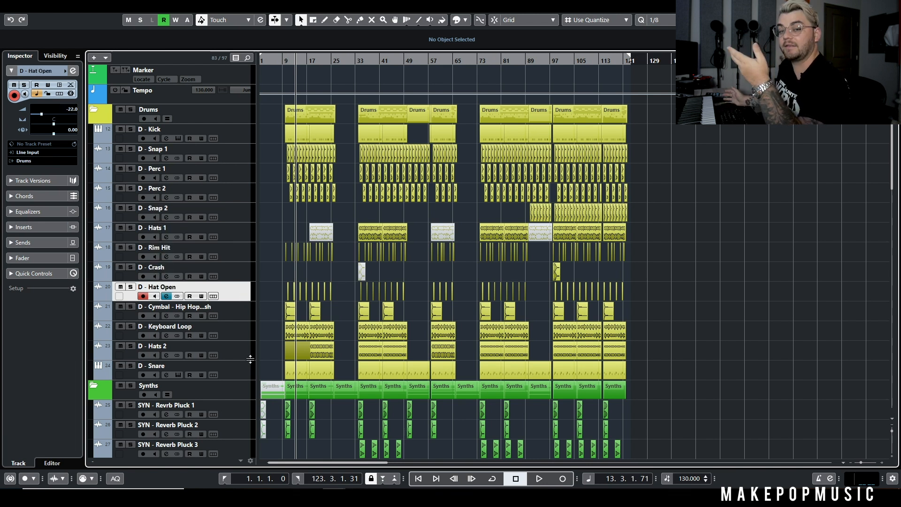
# Review the drum tracks once more, selecting each in order from D - Kick down to D - Rim Hit
pyautogui.click(243, 137)
pyautogui.click(219, 154)
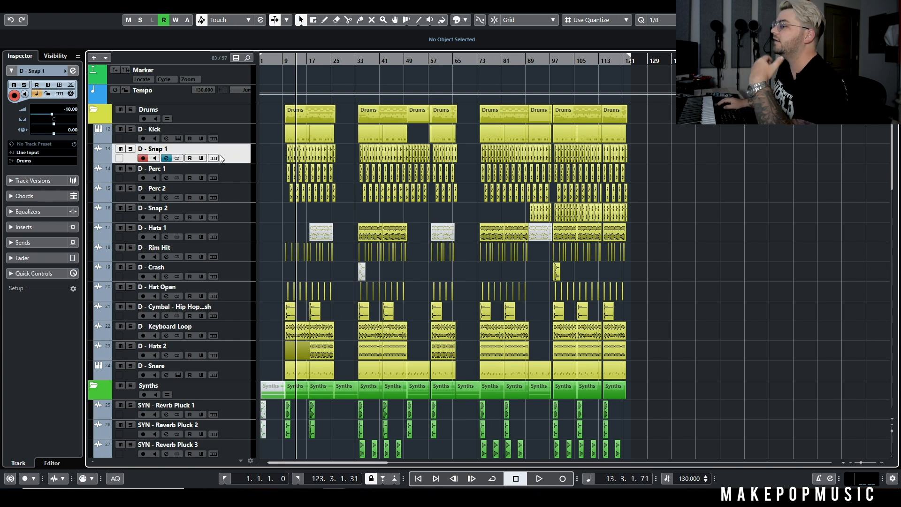
pyautogui.click(246, 177)
pyautogui.click(238, 197)
pyautogui.click(238, 218)
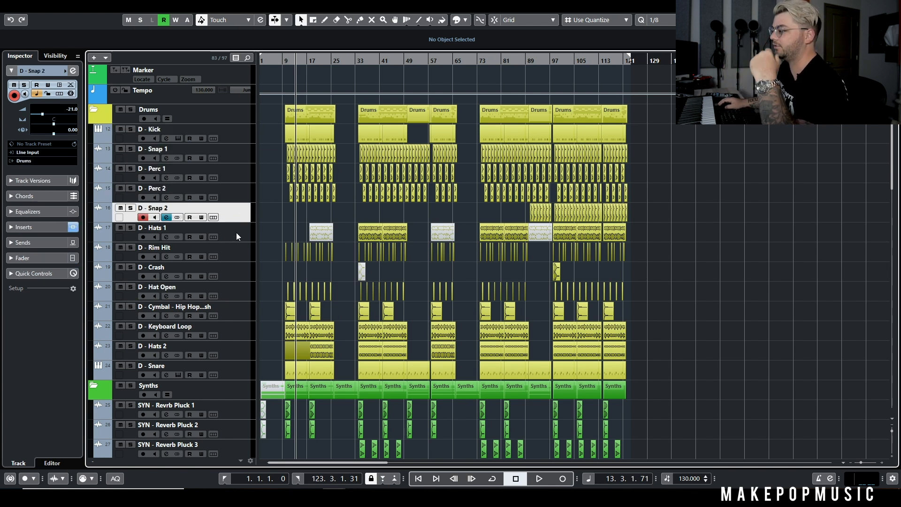
pyautogui.click(236, 232)
pyautogui.click(238, 258)
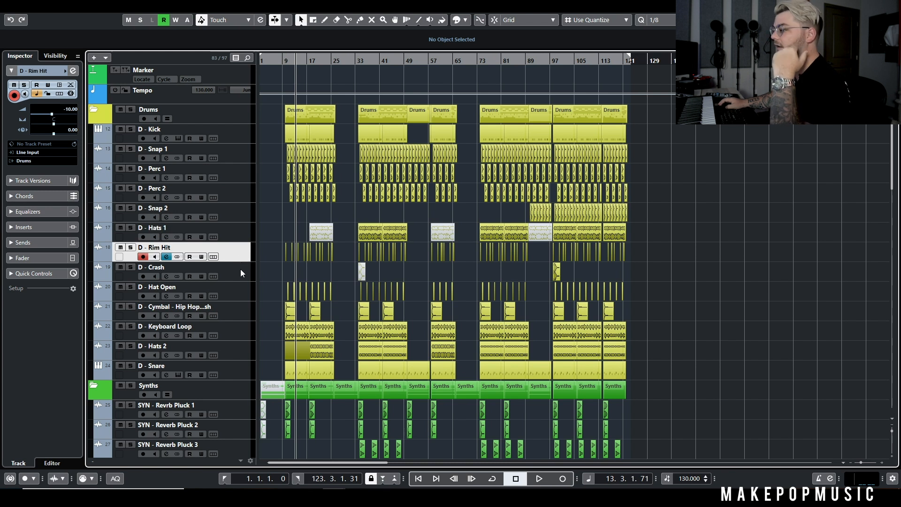
# Solo the D - Snap 1 track to audition it, and turn its solo off
pyautogui.scroll(-3, 340, 237)
pyautogui.scroll(3, 331, 221)
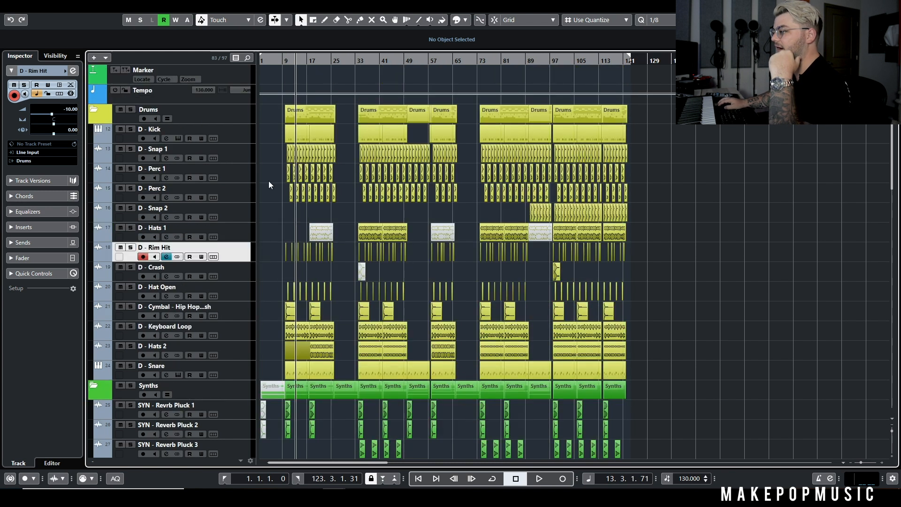
pyautogui.doubleClick(153, 149)
pyautogui.press('Return')
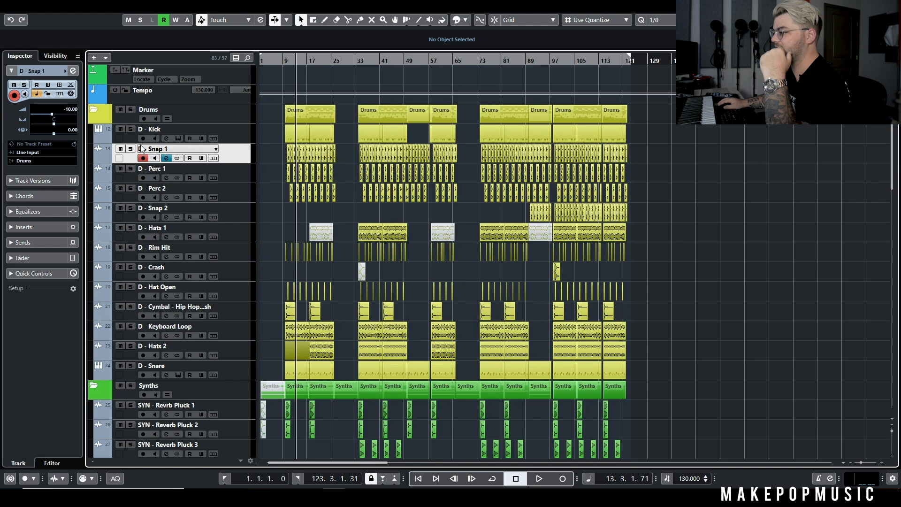
pyautogui.click(130, 148)
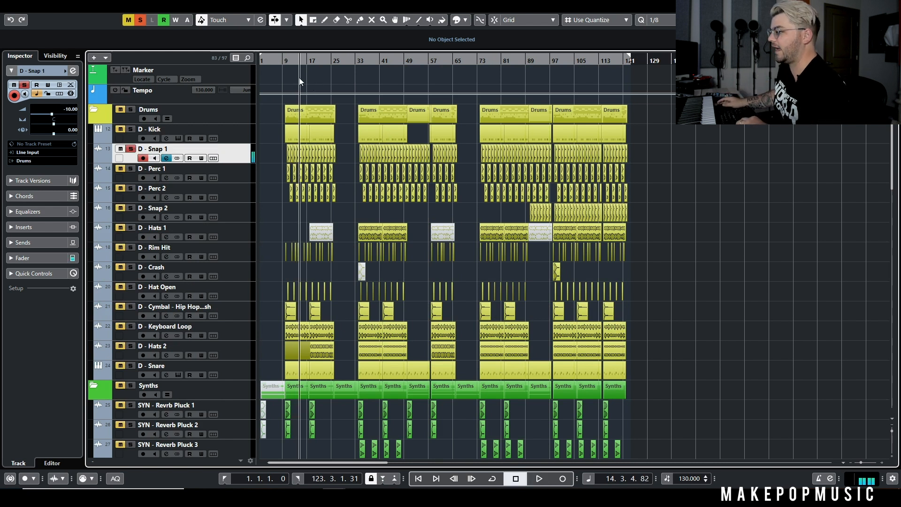
pyautogui.click(128, 149)
# Audition the SYN - Revrb Pluck 1 track soloed from about bar 9, and turn its solo off
pyautogui.scroll(-5, 354, 299)
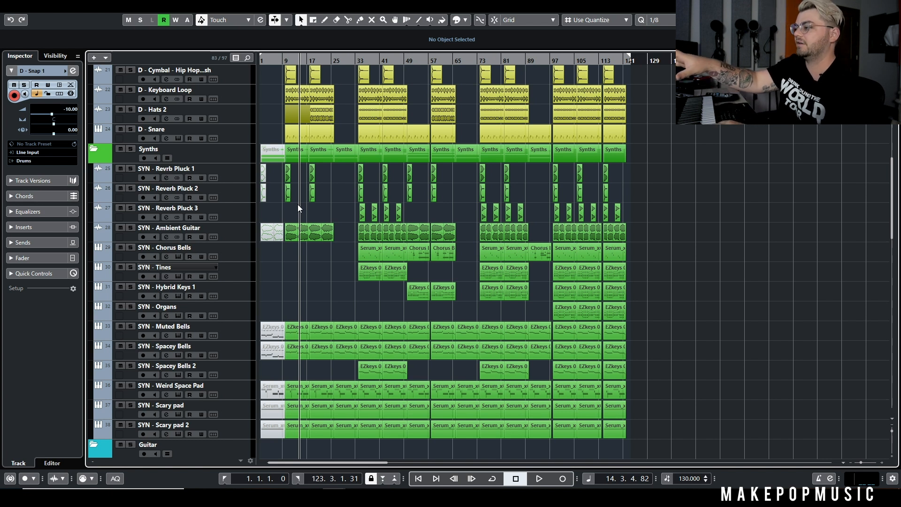
pyautogui.click(249, 174)
pyautogui.scroll(-3, 247, 190)
pyautogui.scroll(3, 253, 187)
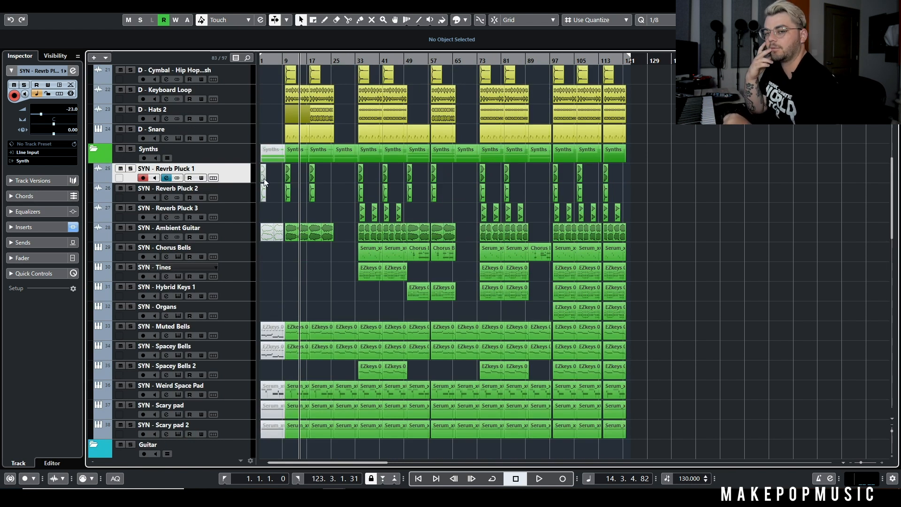
pyautogui.press('s')
pyautogui.click(283, 61)
pyautogui.press('space')
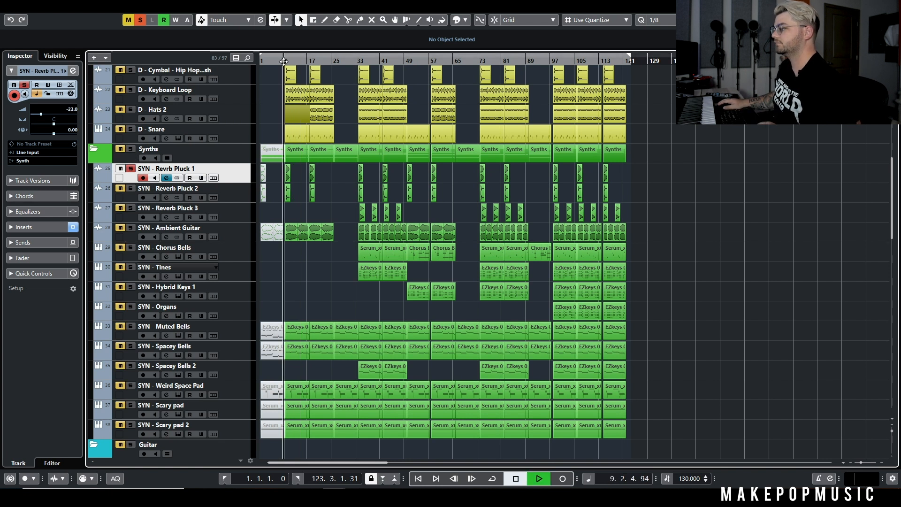
pyautogui.press('space')
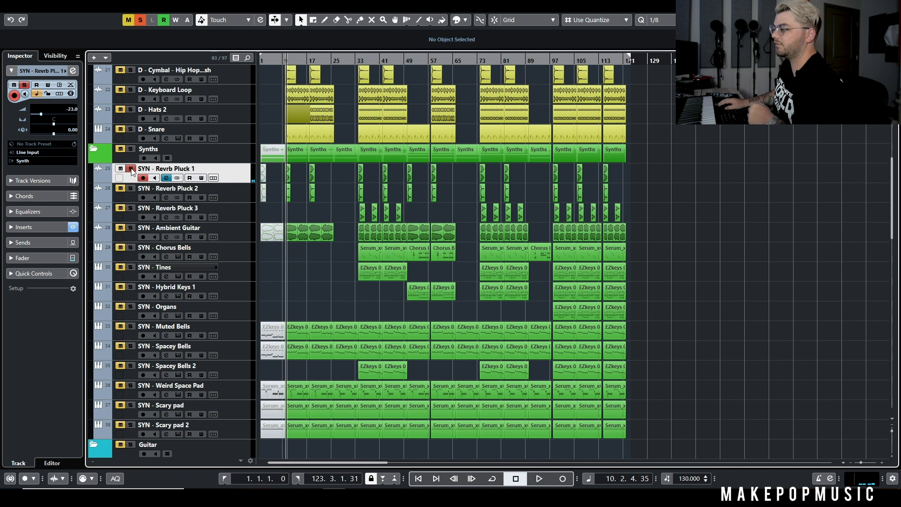
pyautogui.press('s')
# Look over the synth, bass, vocal and FX tracks to examine how the arrangement is named, coloured and grouped in folders
pyautogui.scroll(-4, 323, 189)
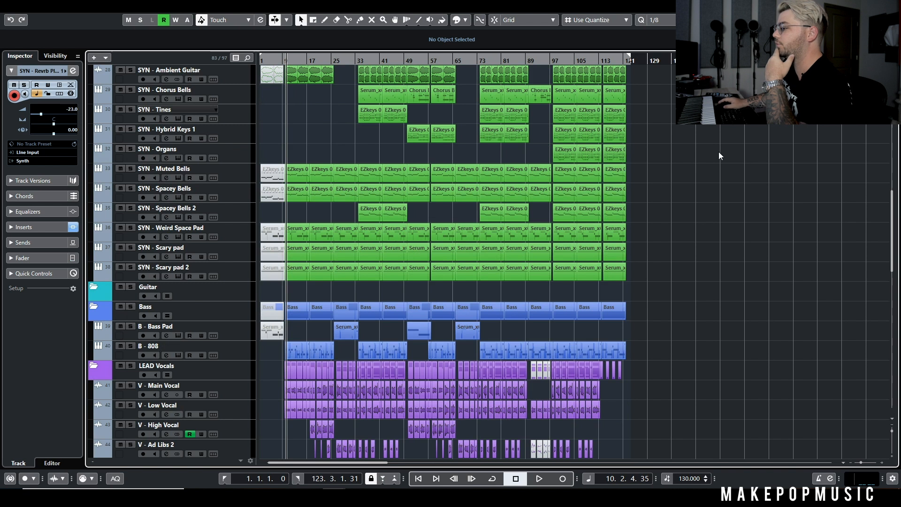
pyautogui.scroll(-4, 733, 168)
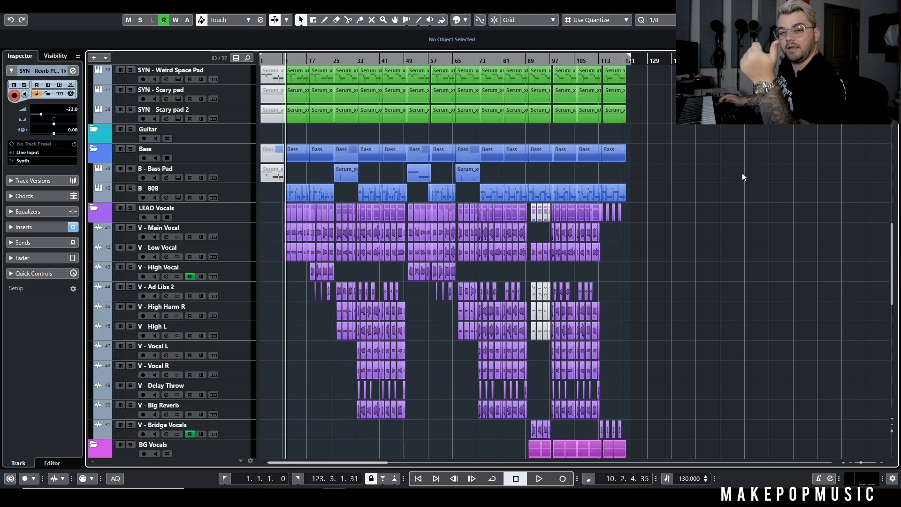
pyautogui.scroll(12, 722, 146)
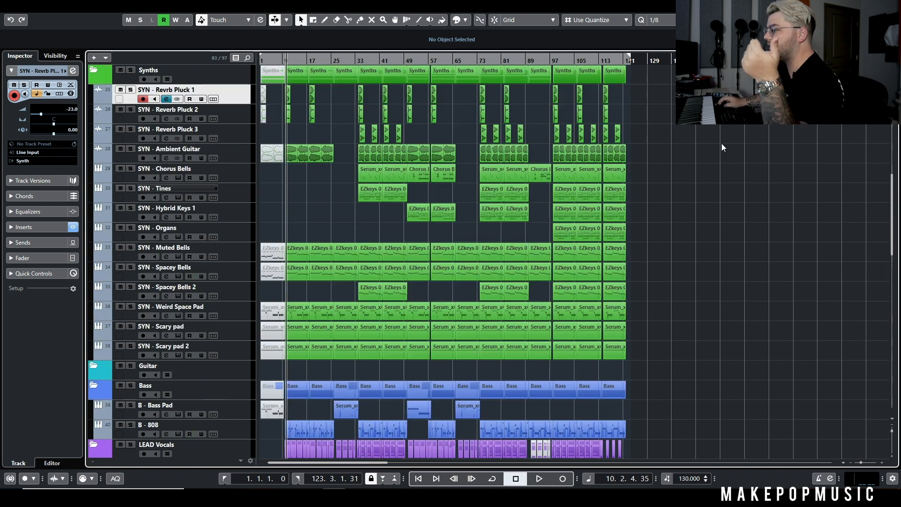
pyautogui.scroll(-8, 305, 213)
pyautogui.scroll(-5, 327, 197)
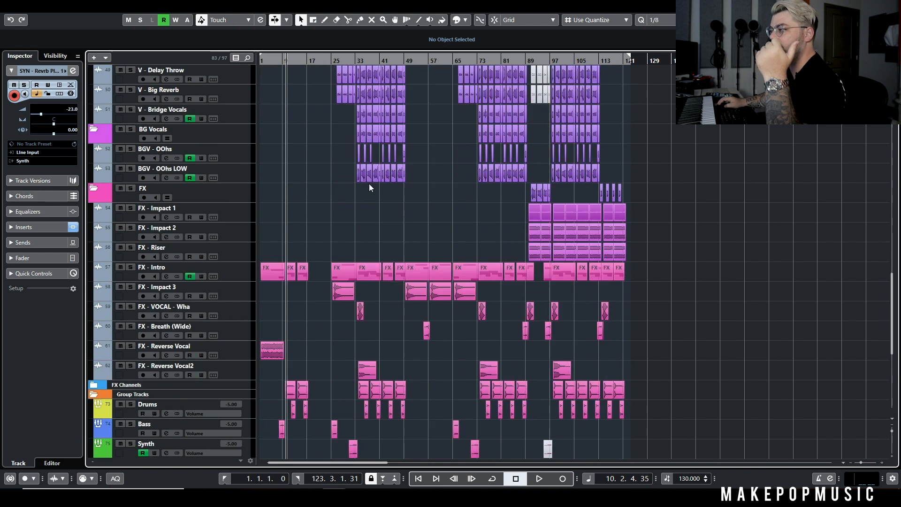
pyautogui.scroll(13, 740, 132)
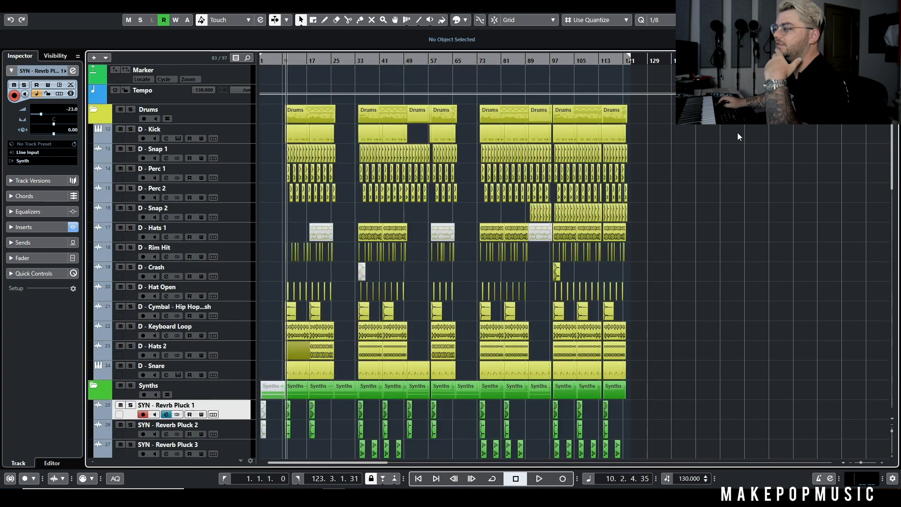
pyautogui.scroll(-2, 485, 214)
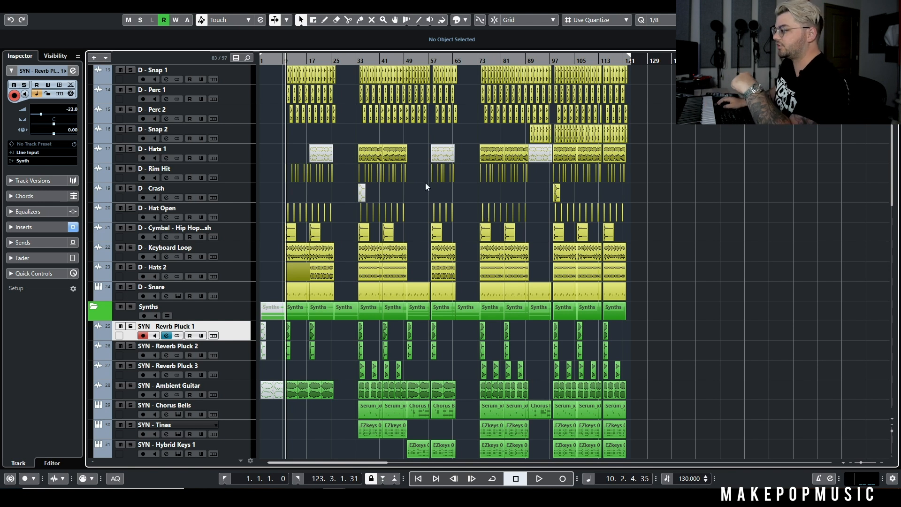
pyautogui.scroll(-3, 367, 227)
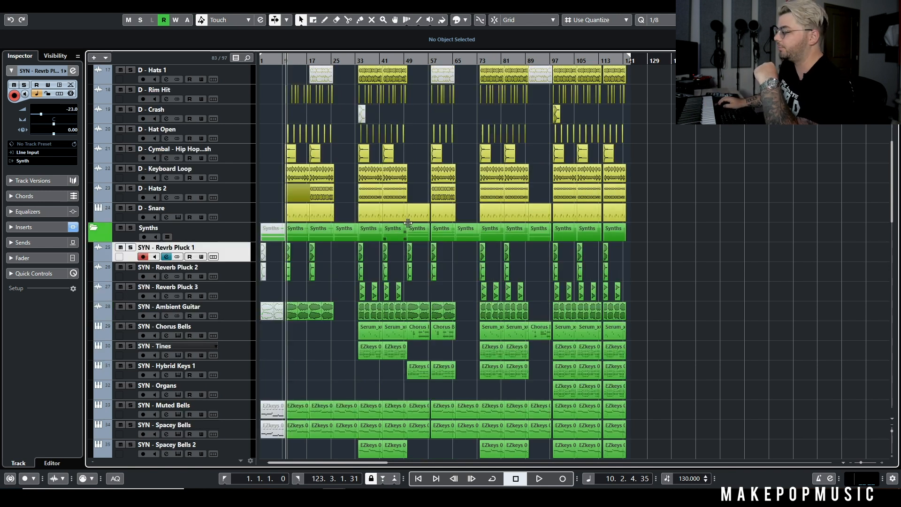
# Select the Synth group track to examine the group tracks at the end of the track list
pyautogui.scroll(-15, 168, 280)
pyautogui.click(167, 277)
pyautogui.click(167, 276)
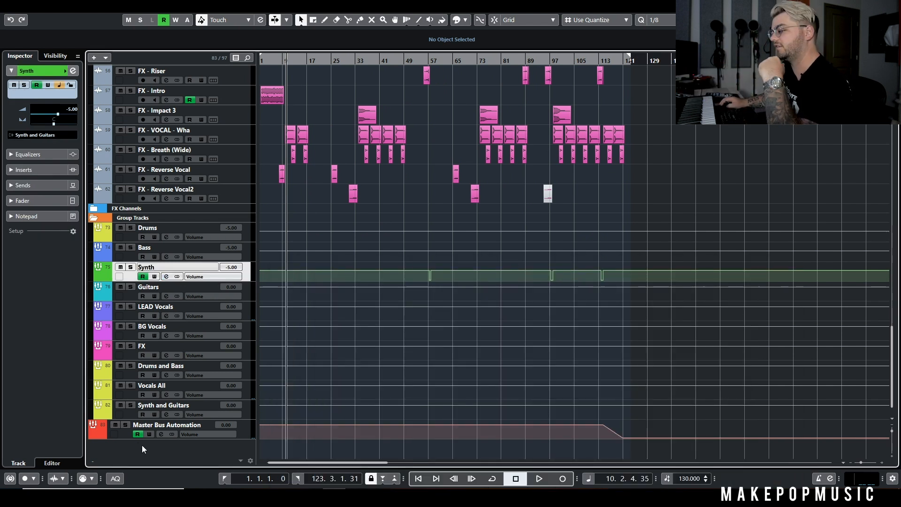
# Audition the V - High Harm R vocal track soloed from about bar 33, and turn its solo off
pyautogui.scroll(15, 402, 232)
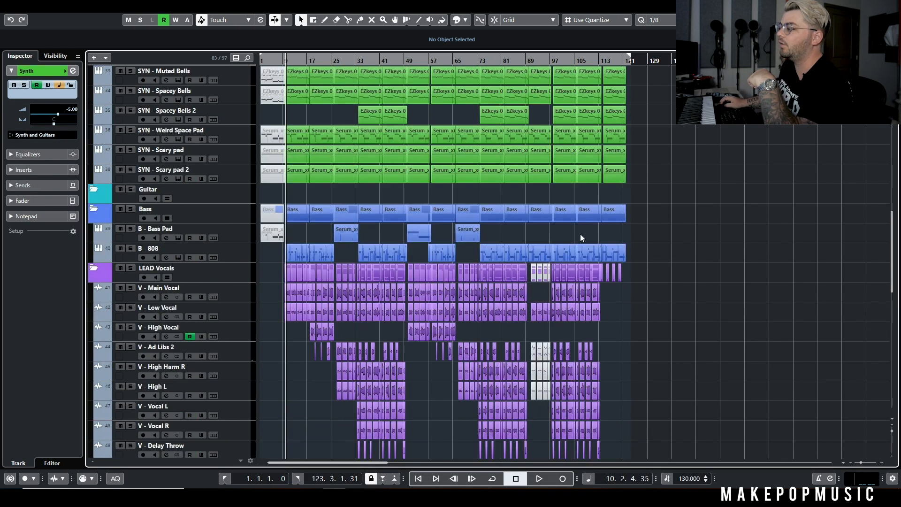
pyautogui.scroll(-10, 384, 157)
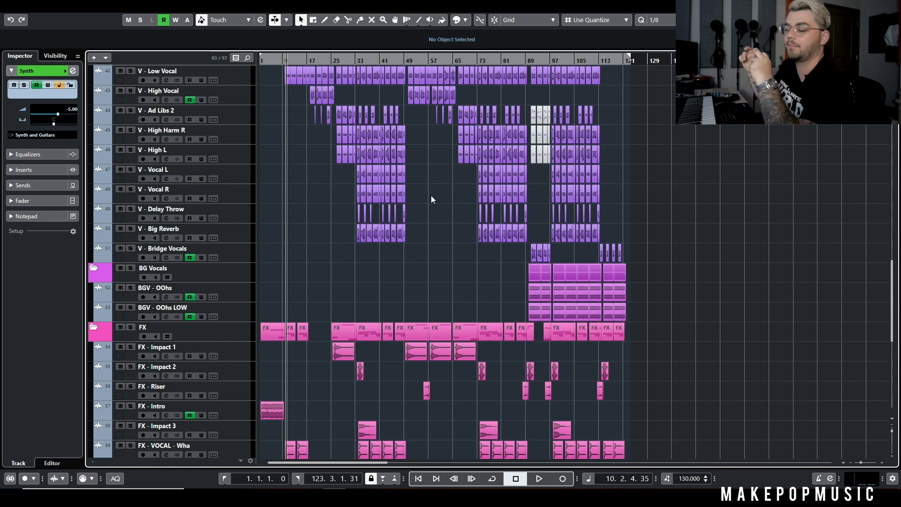
pyautogui.scroll(3, 431, 196)
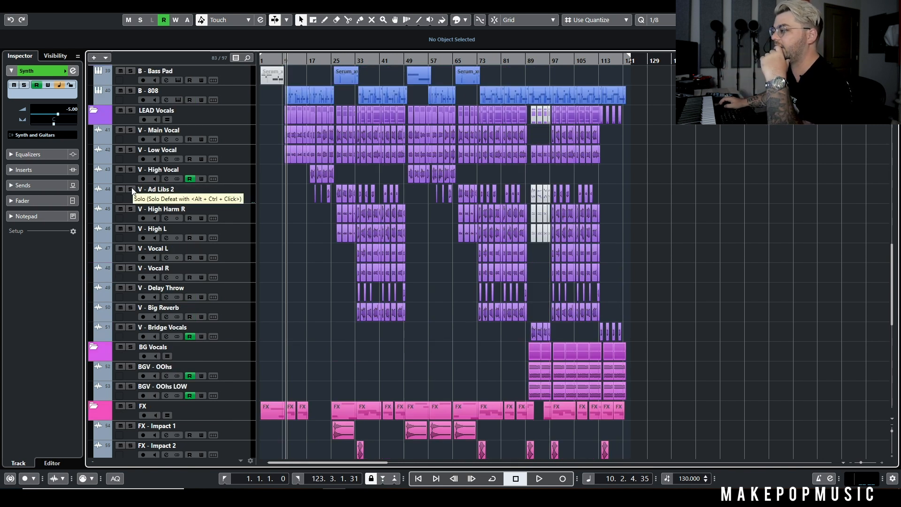
pyautogui.click(130, 209)
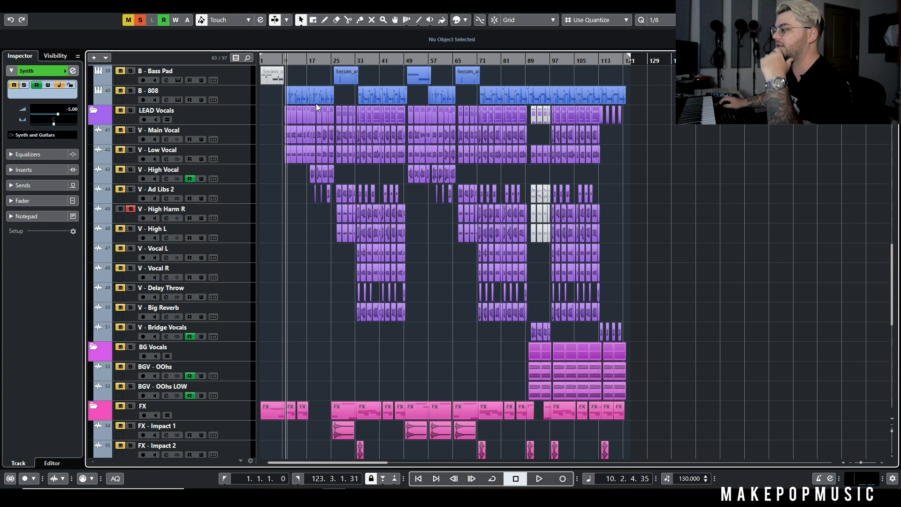
pyautogui.moveTo(355, 59); pyautogui.dragTo(360, 59)
pyautogui.press('space')
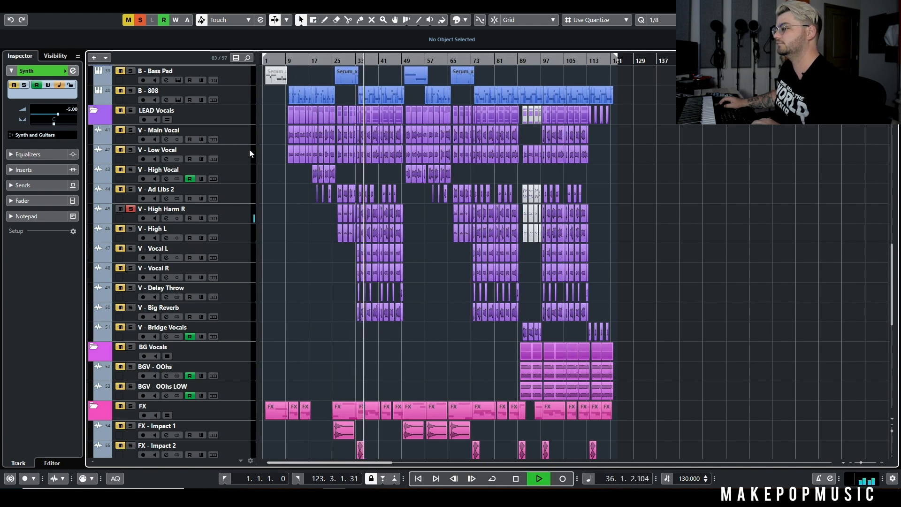
pyautogui.press('space')
pyautogui.click(131, 210)
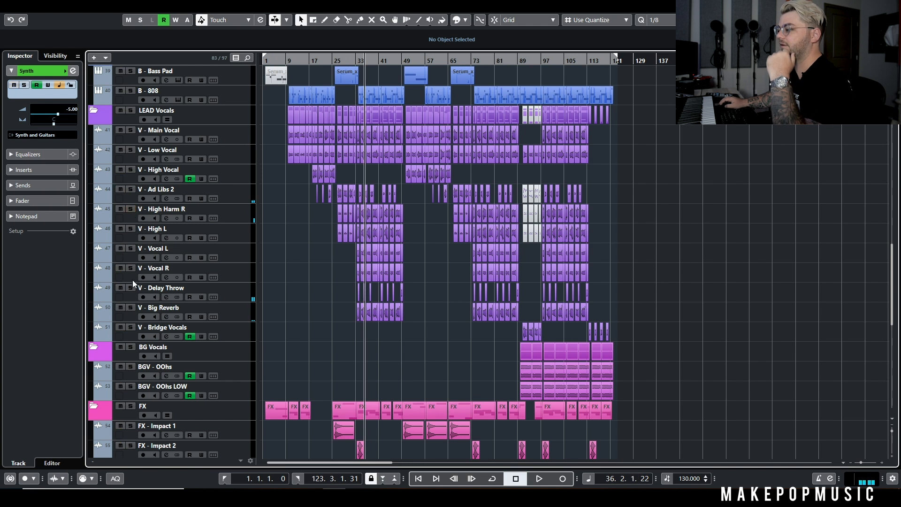
# Audition the V - Big Reverb vocal track soloed from the current position, and turn its solo off
pyautogui.click(131, 307)
pyautogui.press('space')
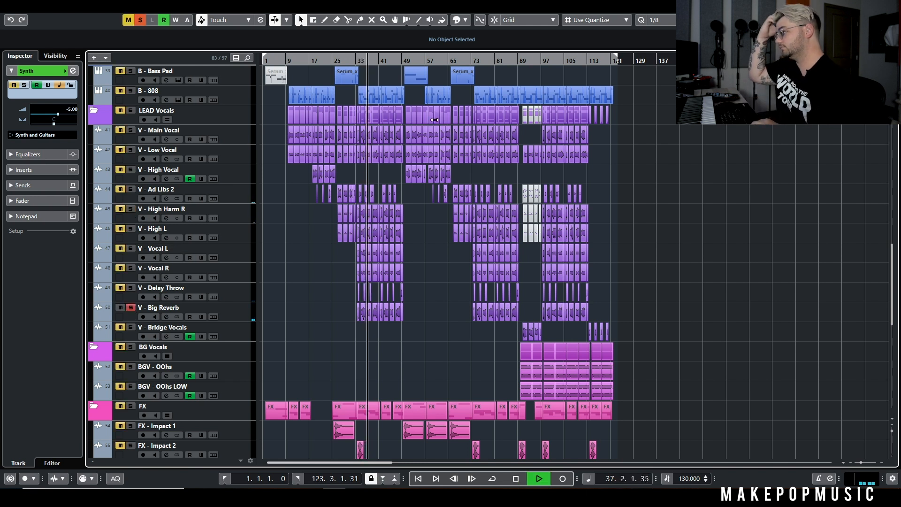
pyautogui.press('space')
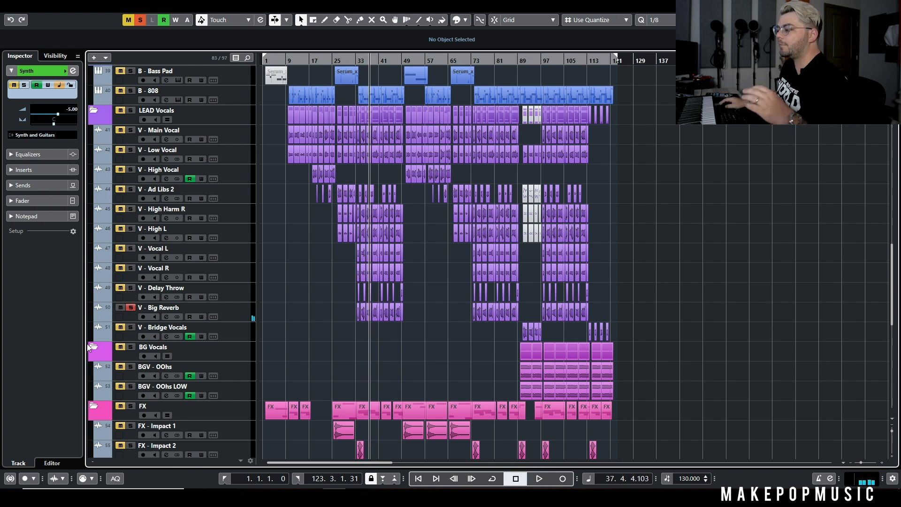
pyautogui.click(131, 307)
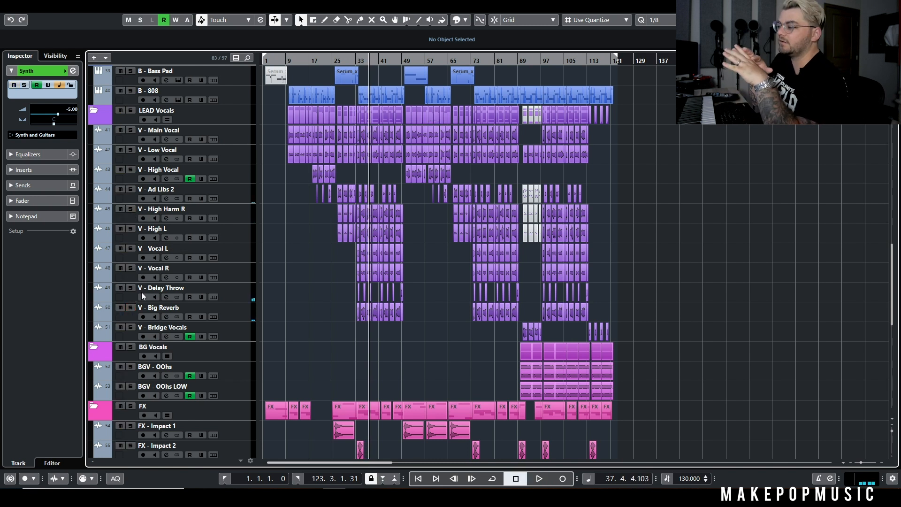
# Solo the V - Main Vocal track briefly, and turn its solo off
pyautogui.click(131, 130)
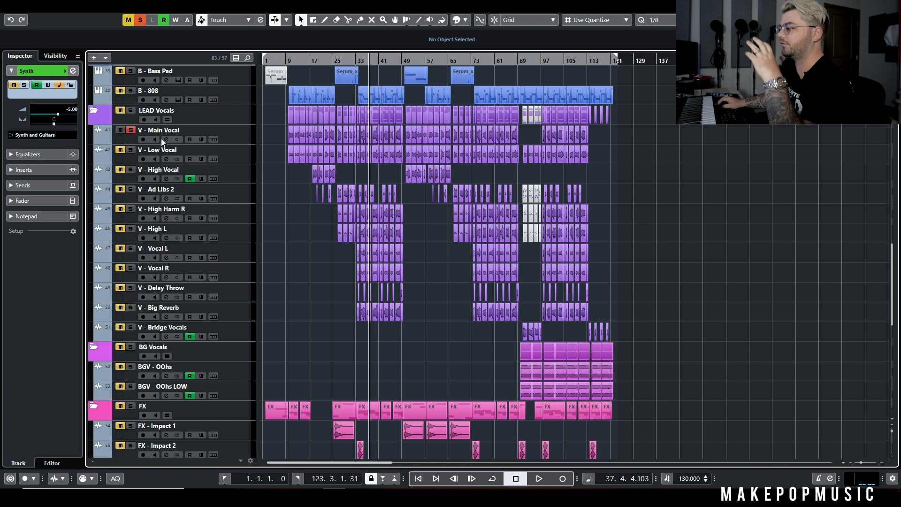
pyautogui.click(133, 130)
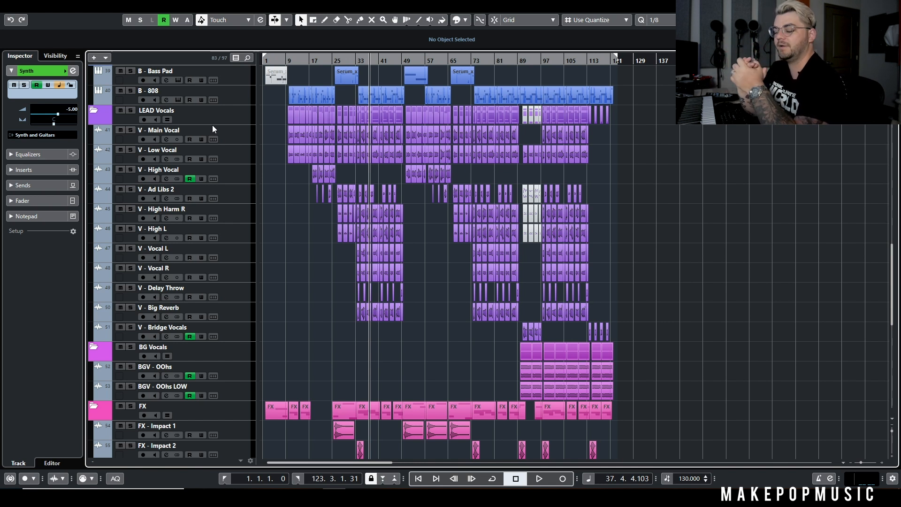
pyautogui.scroll(-4, 507, 178)
pyautogui.scroll(4, 507, 178)
pyautogui.scroll(4, 689, 184)
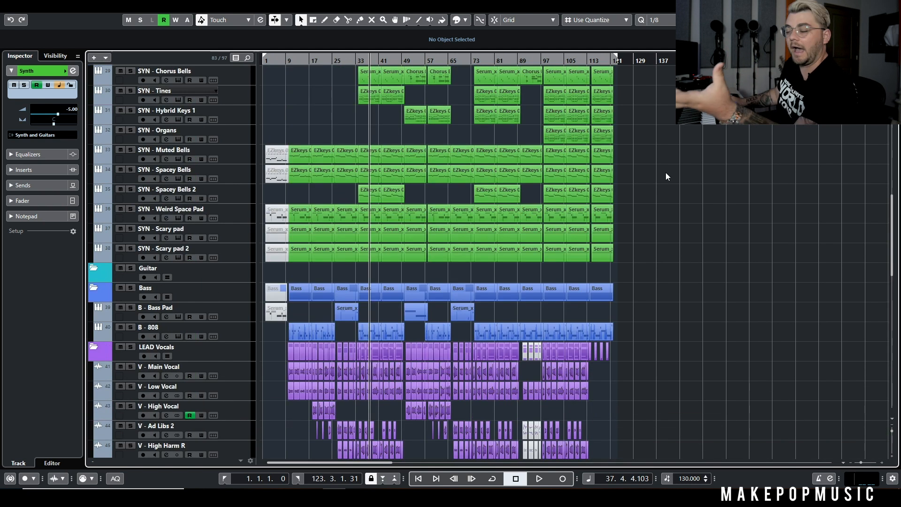
# Look over the whole track list, from the drum and synth tracks down to the vocal and FX tracks
pyautogui.scroll(3, 560, 177)
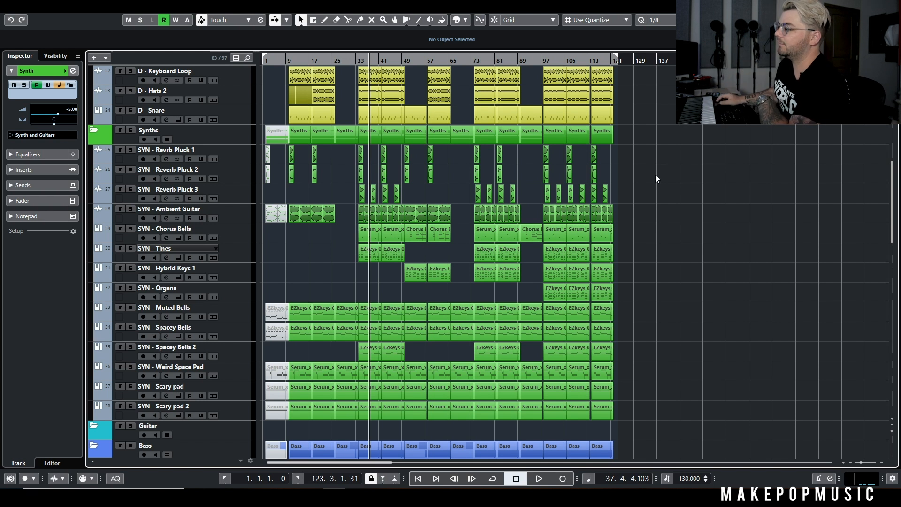
pyautogui.scroll(-4, 633, 192)
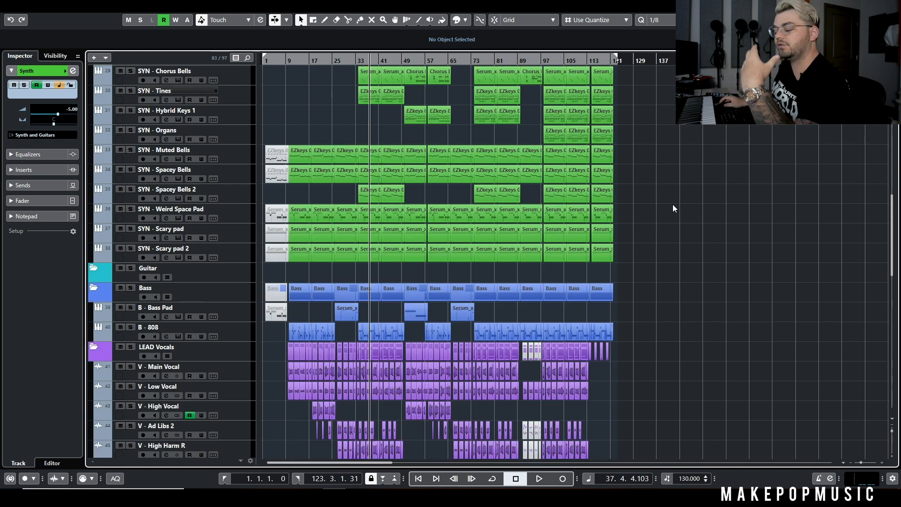
pyautogui.scroll(6, 672, 209)
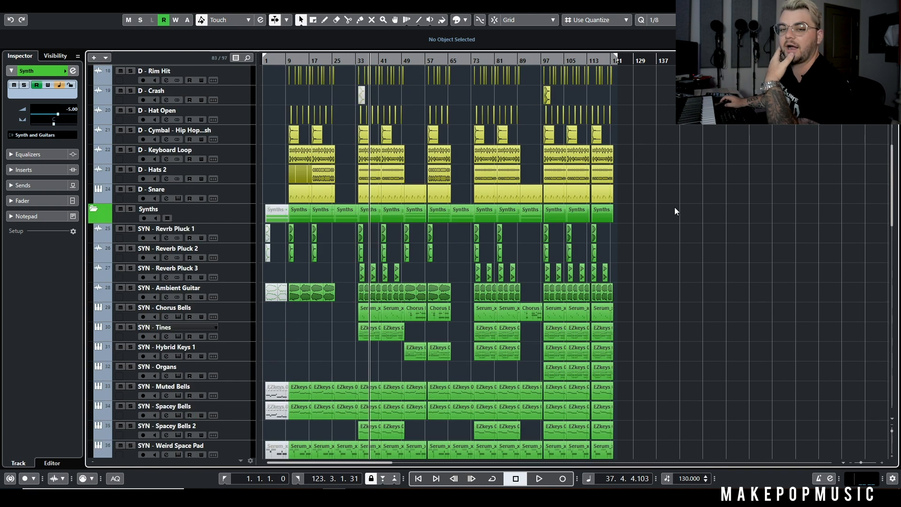
pyautogui.scroll(5, 674, 207)
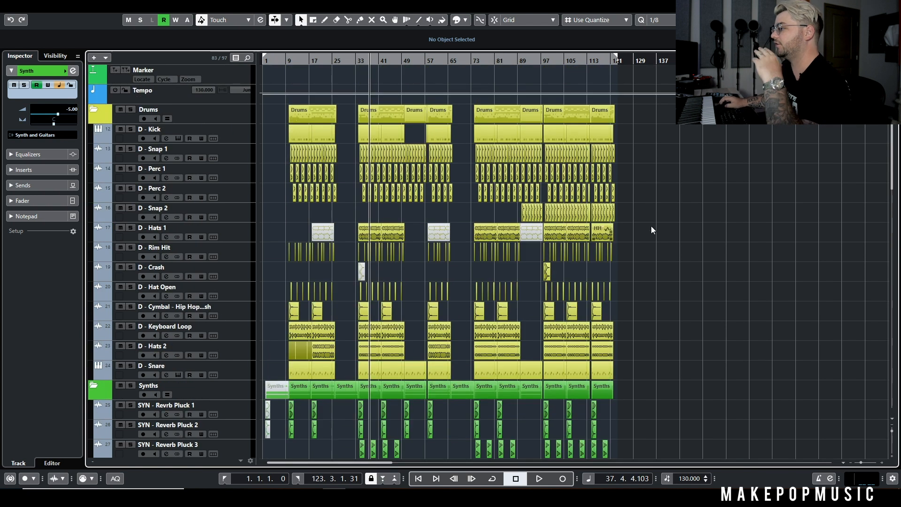
pyautogui.scroll(-12, 502, 207)
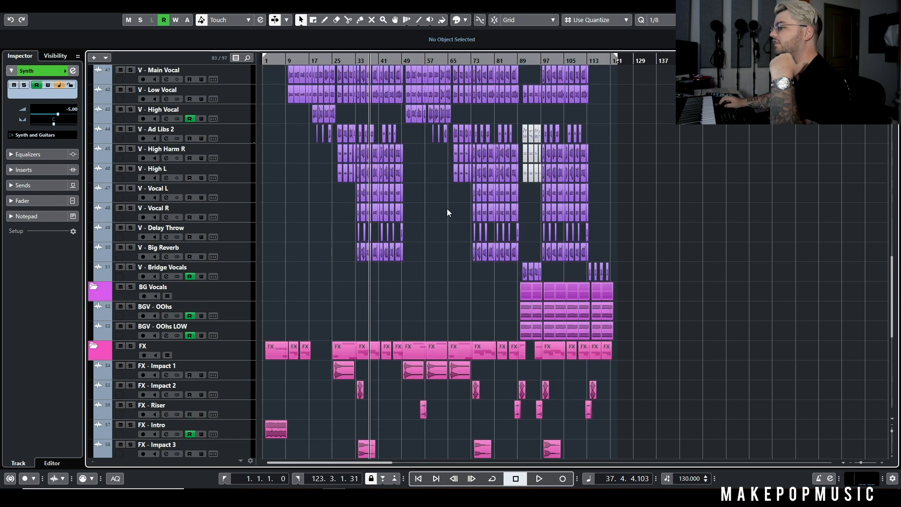
pyautogui.scroll(-5, 447, 206)
pyautogui.scroll(-2, 469, 196)
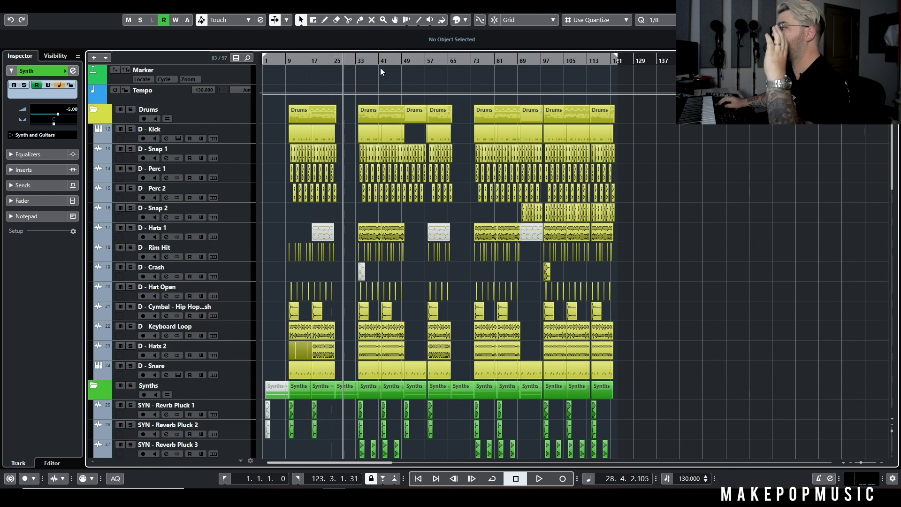
# Return the playhead to the start of the project and review the synth, bass and lead vocal tracks
pyautogui.click(270, 64)
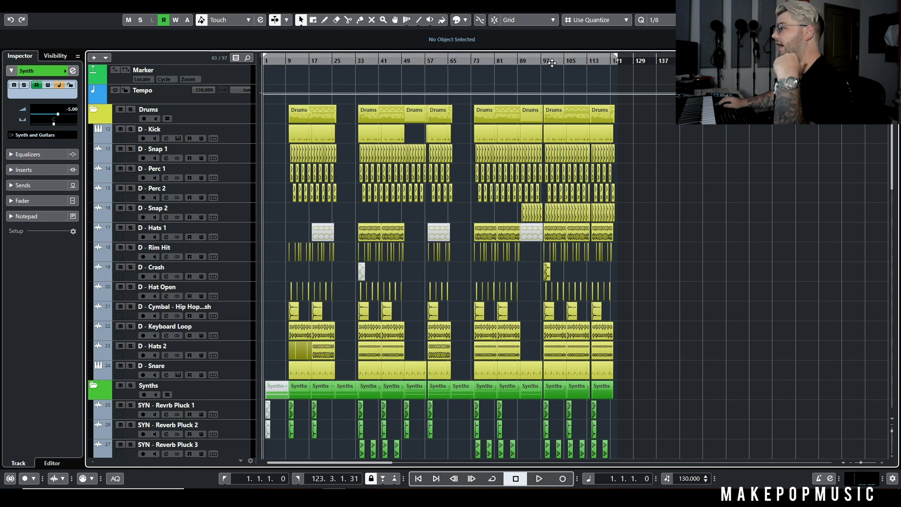
pyautogui.scroll(-8, 641, 102)
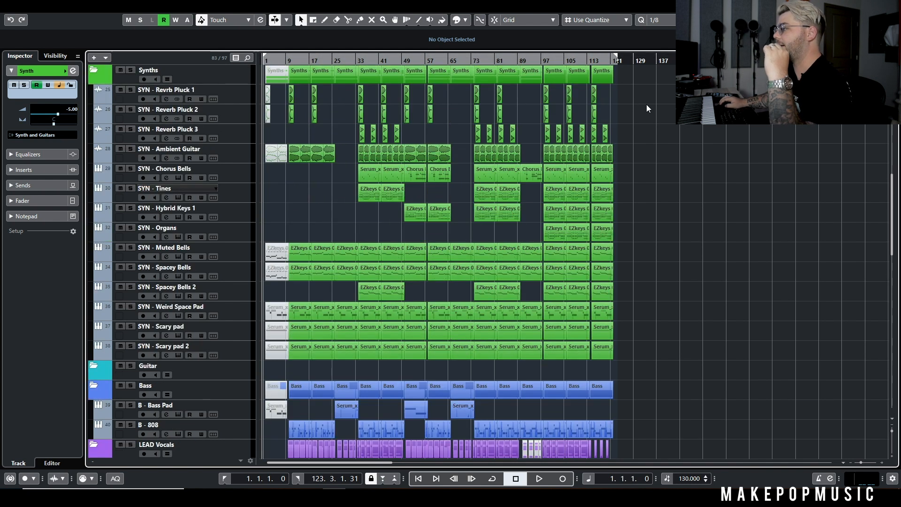
pyautogui.scroll(8, 646, 104)
pyautogui.scroll(-8, 396, 116)
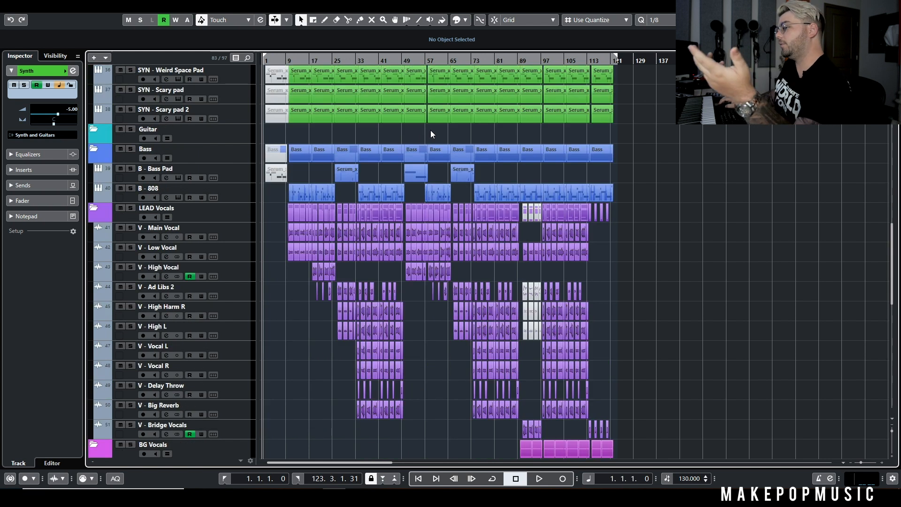
# Open the Export Audio Mixdown settings, check the contents of the stems destination folder, and dismiss the file browser
pyautogui.click(23, 7)
pyautogui.moveTo(43, 151)
pyautogui.click(171, 151)
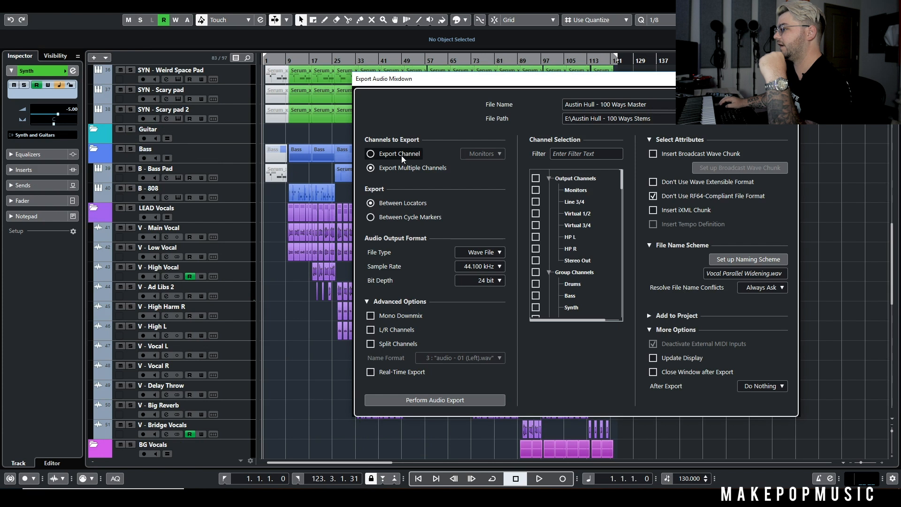
pyautogui.click(635, 119)
pyautogui.click(443, 16)
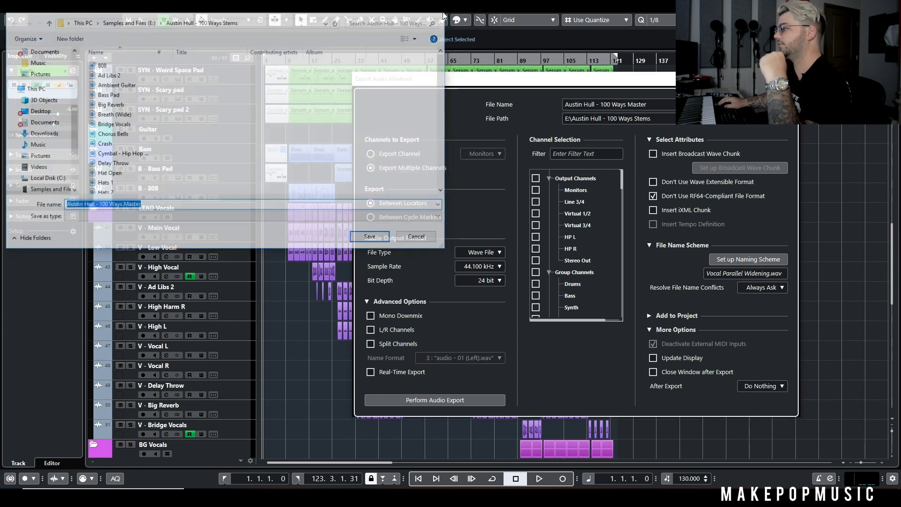
# Examine the group, FX and instrument channels in the export's channel selection, comparing them with the project's track list
pyautogui.scroll(-6, 569, 231)
pyautogui.scroll(-2, 566, 258)
pyautogui.scroll(-5, 581, 252)
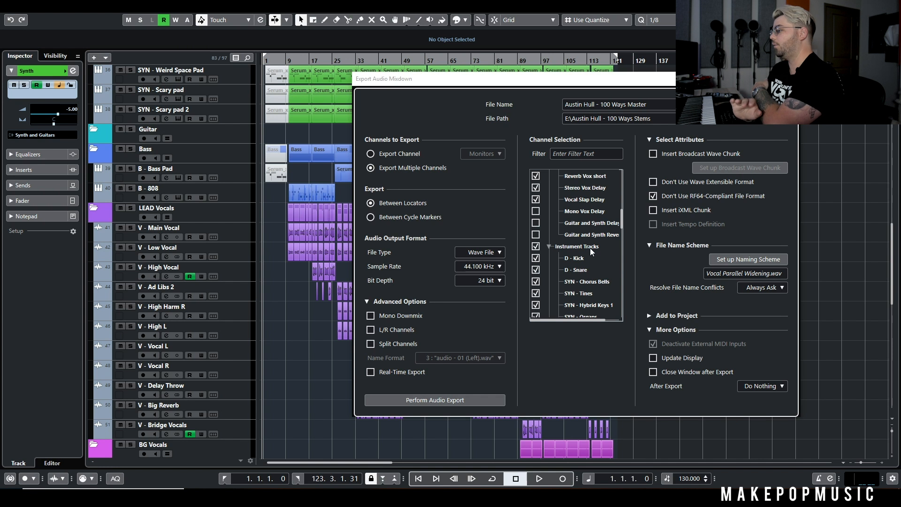
pyautogui.scroll(10, 185, 197)
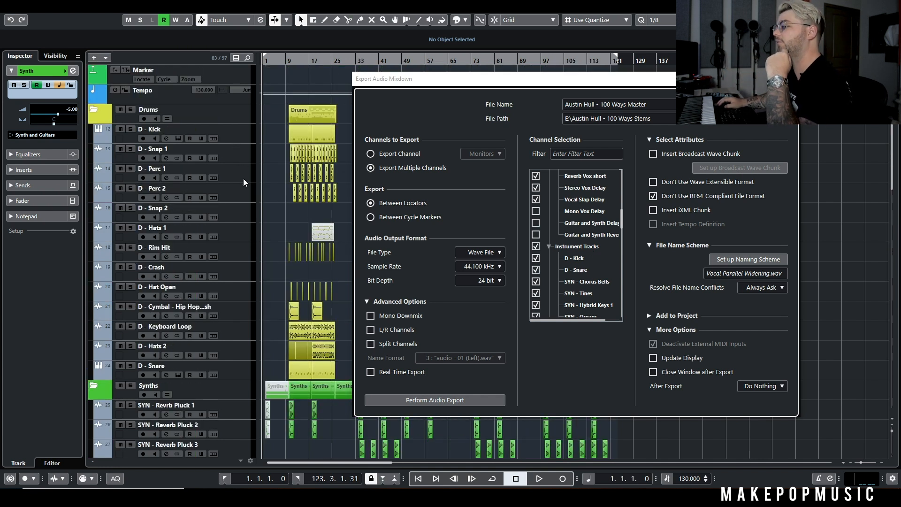
pyautogui.scroll(-5, 608, 243)
pyautogui.scroll(6, 596, 232)
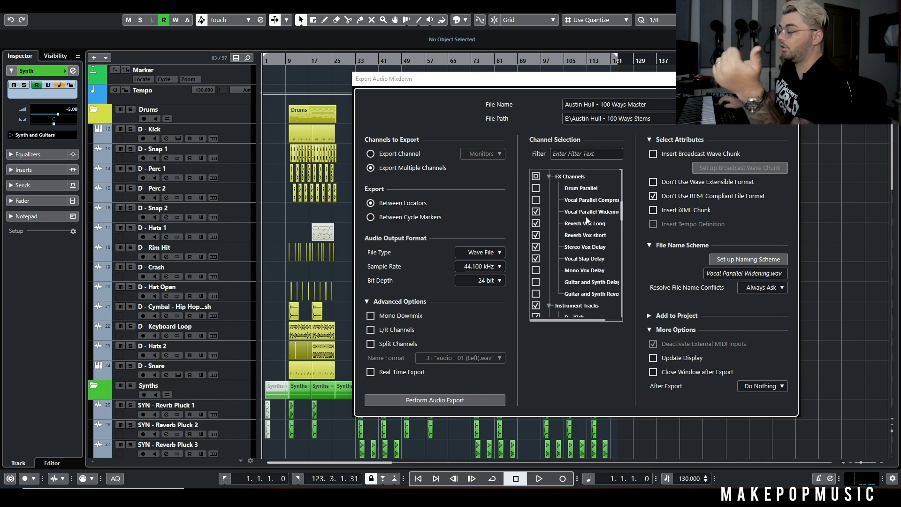
pyautogui.scroll(-3, 585, 212)
pyautogui.scroll(1, 583, 199)
pyautogui.scroll(5, 582, 202)
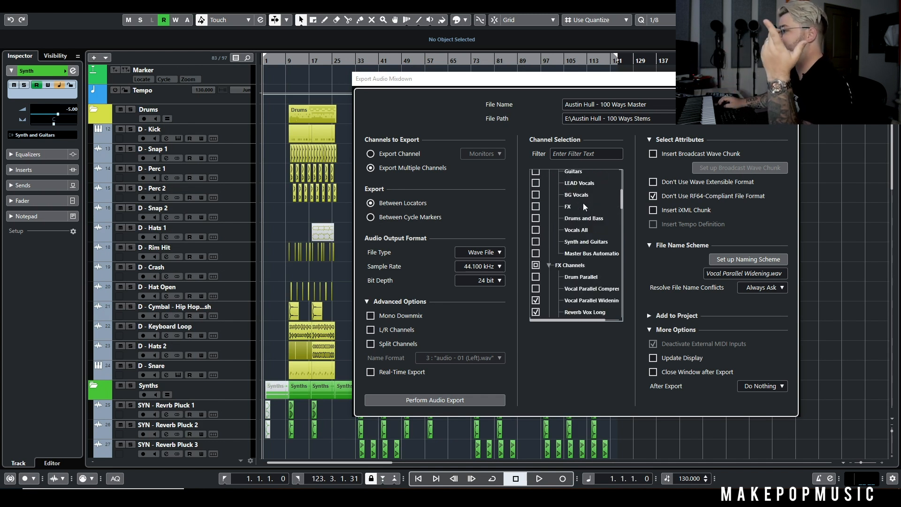
# Include the Drums, Bass, Synth, Guitars, LEAD Vocals, BG Vocals and FX group channels in the export
pyautogui.click(533, 195)
pyautogui.moveTo(532, 195); pyautogui.dragTo(536, 219)
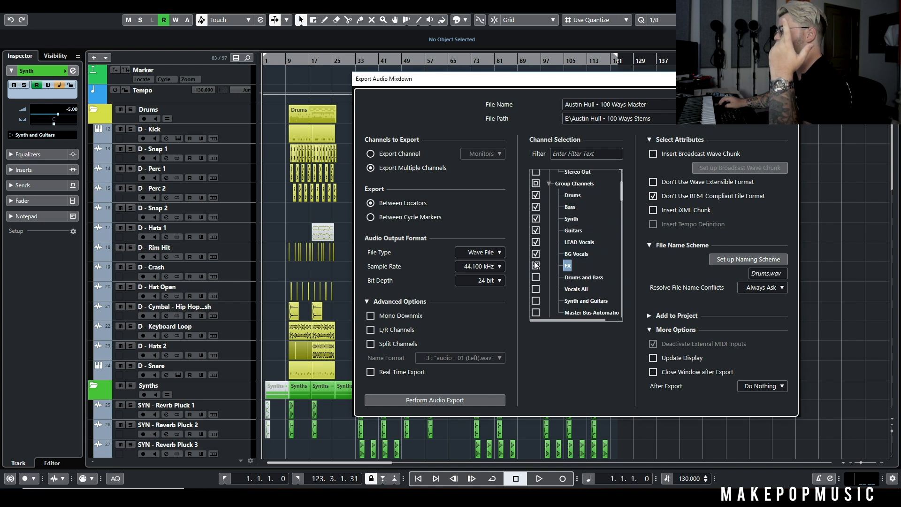
pyautogui.scroll(-3, 576, 211)
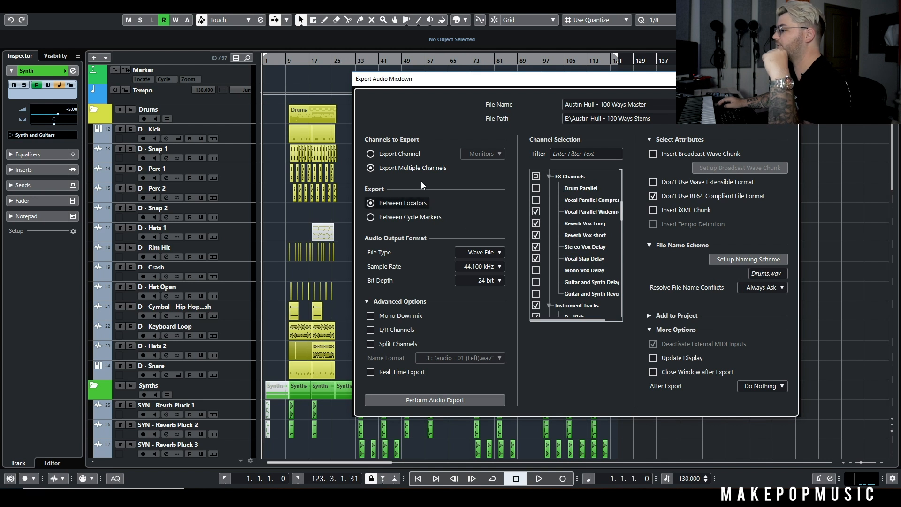
# Solo the V - Main Vocal track, open its channel settings, and play it from about bar 10
pyautogui.scroll(-12, 313, 154)
pyautogui.scroll(3, 304, 188)
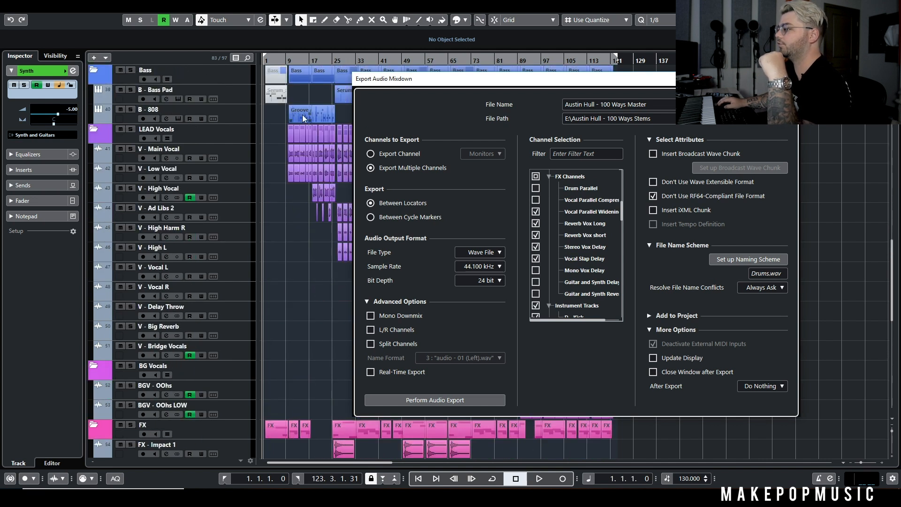
pyautogui.click(130, 148)
pyautogui.click(166, 158)
pyautogui.moveTo(446, 81); pyautogui.dragTo(570, 359)
pyautogui.click(292, 62)
pyautogui.press('space')
# Audition V - Main Vocal with its sends bypassed, re-enable the sends, and close the channel settings
pyautogui.click(166, 158)
pyautogui.click(166, 158)
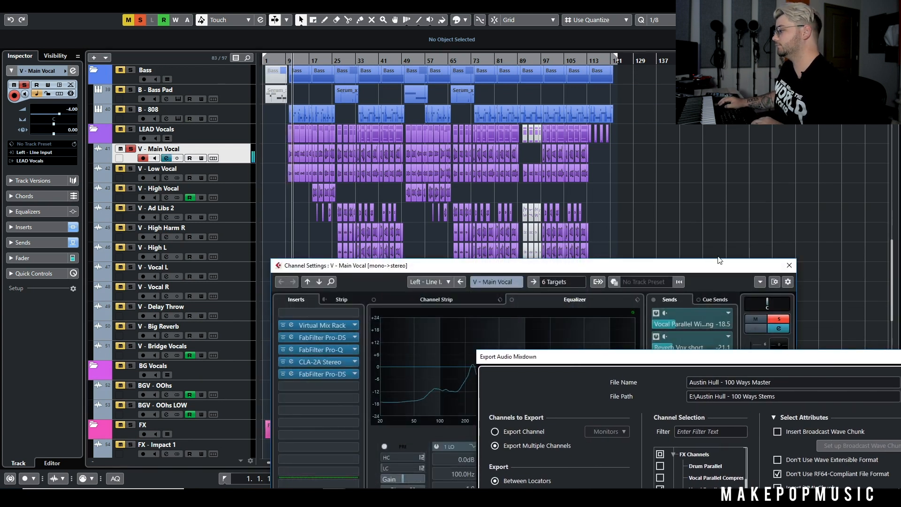
pyautogui.moveTo(717, 264); pyautogui.dragTo(678, 122)
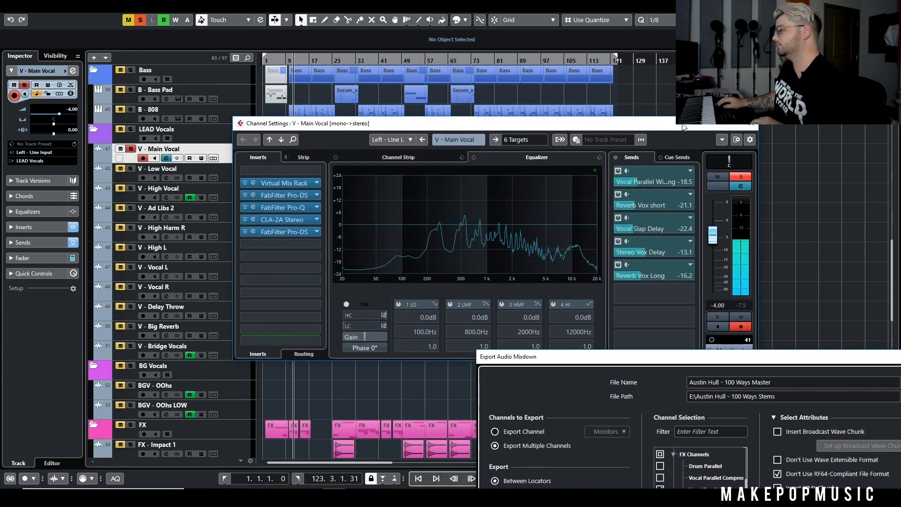
pyautogui.click(614, 156)
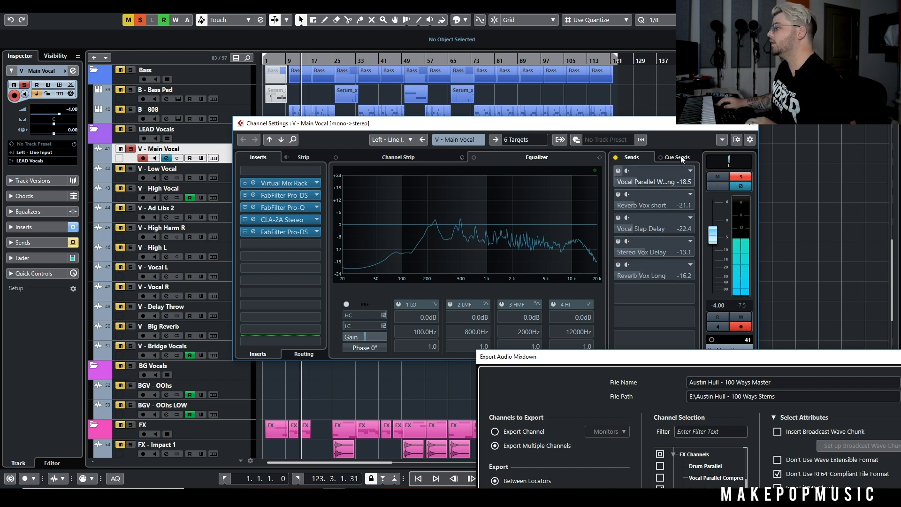
pyautogui.click(614, 157)
pyautogui.click(751, 123)
# Bring the export settings back into full view and check which FX channels are selected
pyautogui.moveTo(729, 360); pyautogui.dragTo(536, 4)
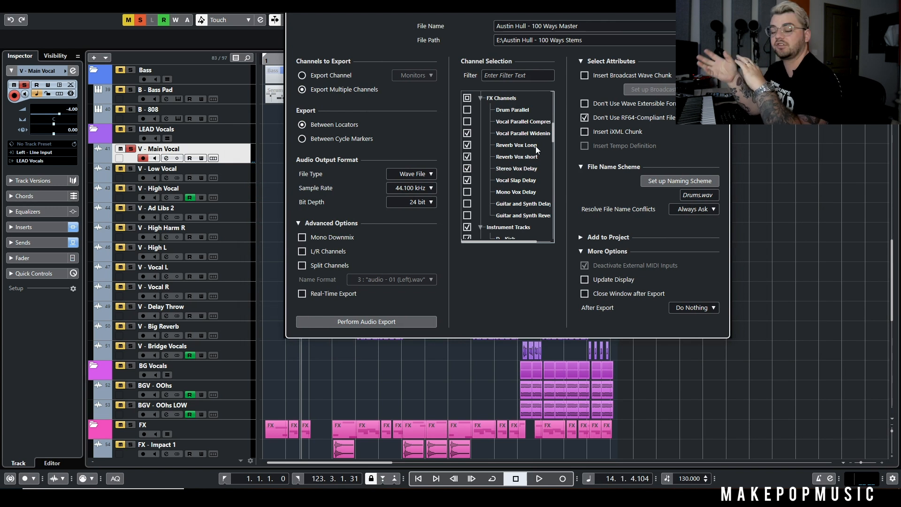
pyautogui.scroll(-2, 536, 145)
pyautogui.scroll(3, 532, 147)
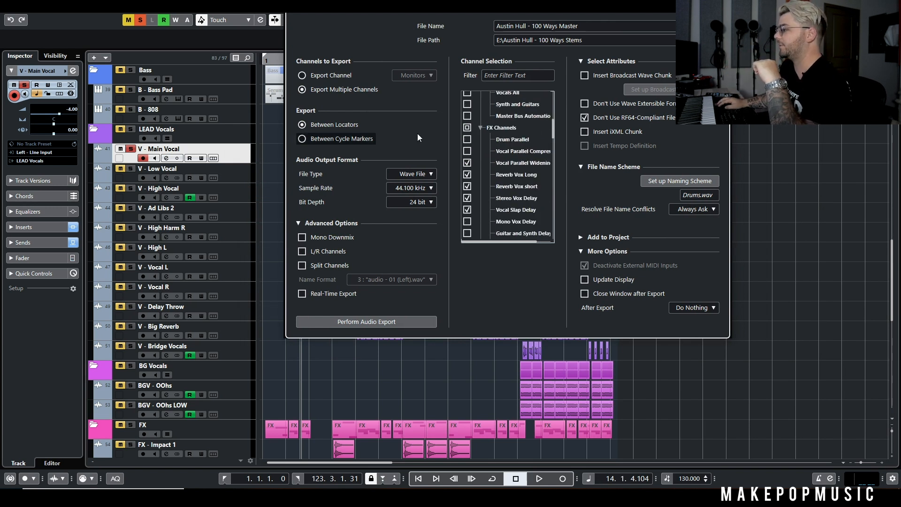
# Play the soloed main vocal with the LEAD Vocals group's channel settings open, stop playback, and close the settings
pyautogui.scroll(-8, 181, 262)
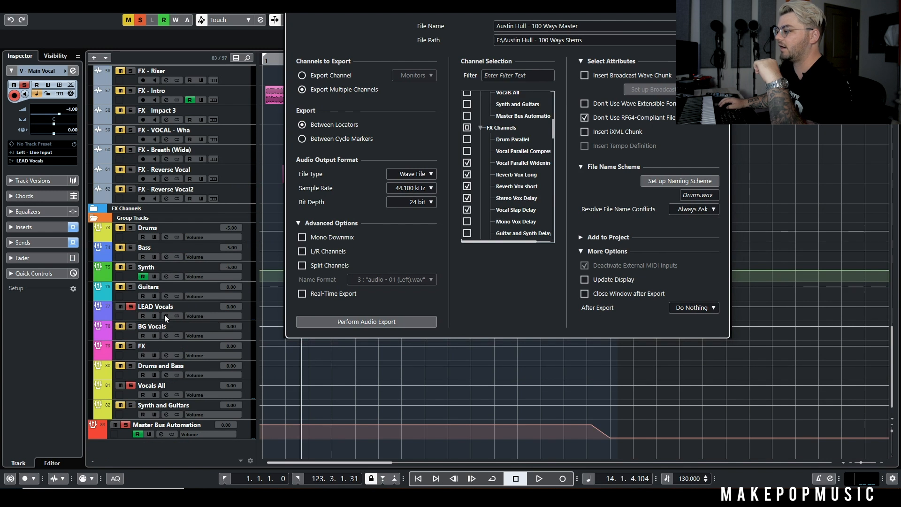
pyautogui.click(165, 315)
pyautogui.press('Escape')
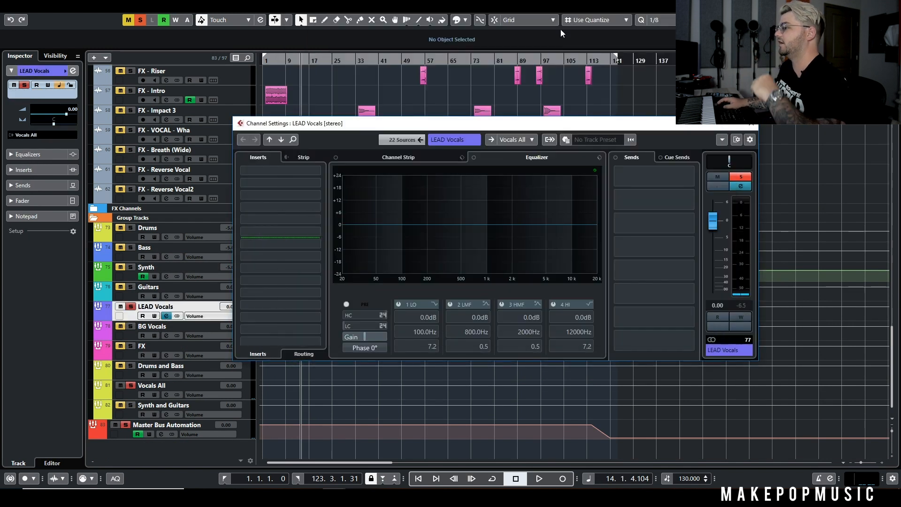
pyautogui.press('space')
pyautogui.moveTo(345, 124); pyautogui.dragTo(420, 123)
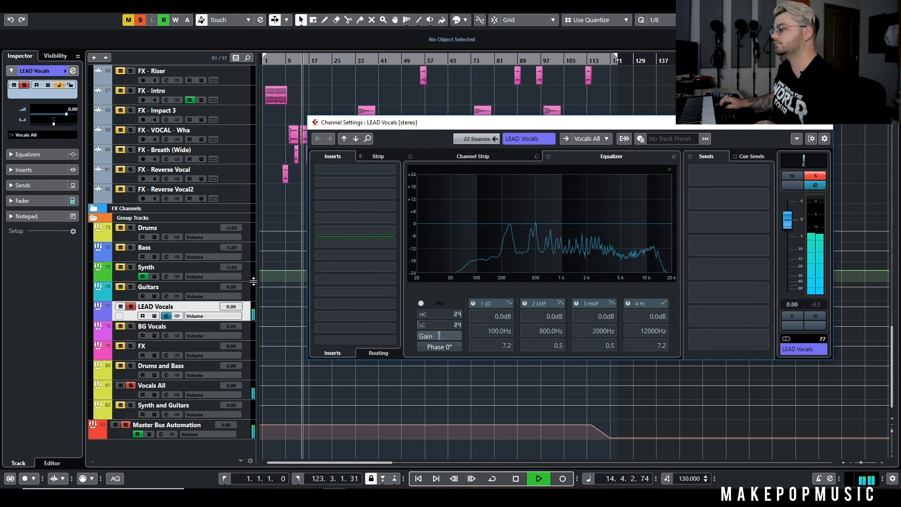
pyautogui.press('space')
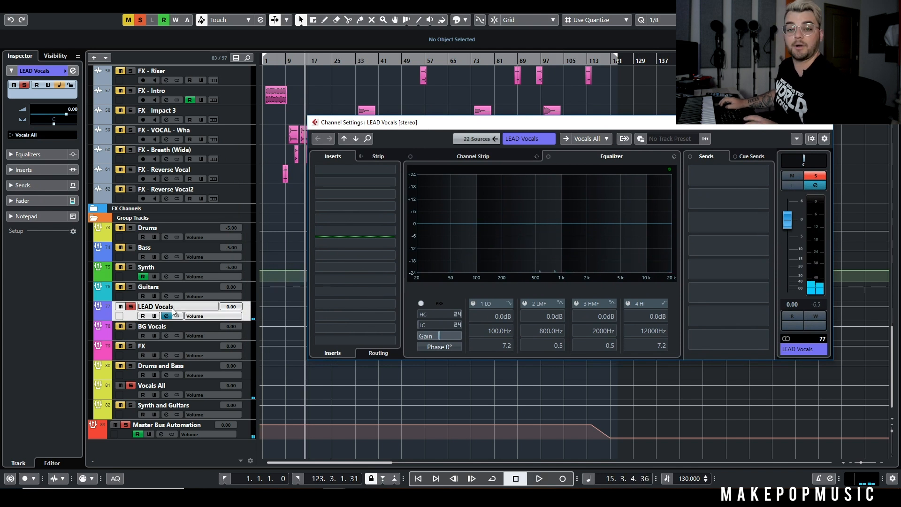
pyautogui.scroll(8, 225, 235)
pyautogui.scroll(3, 219, 219)
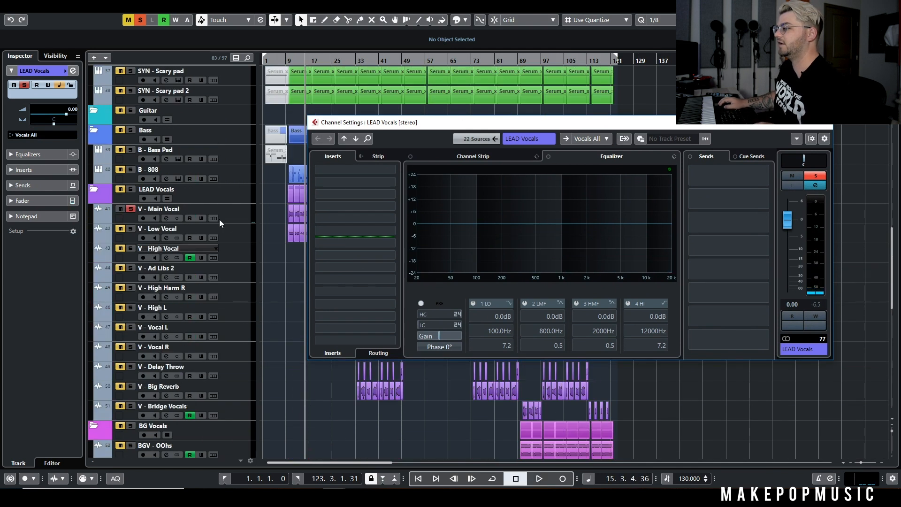
pyautogui.click(826, 124)
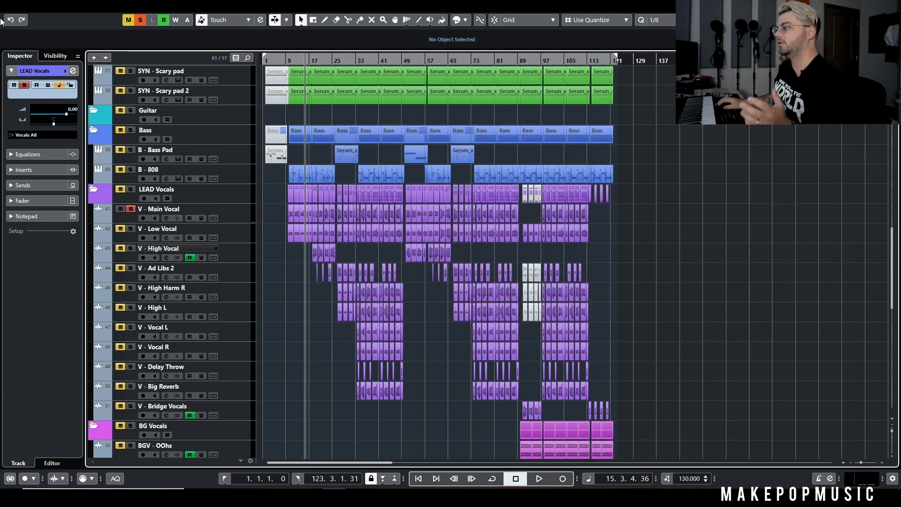
# Reopen the Export Audio Mixdown settings, turn off the V - Main Vocal solo, and bring the selected group channels into view
pyautogui.click(21, 6)
pyautogui.moveTo(67, 151)
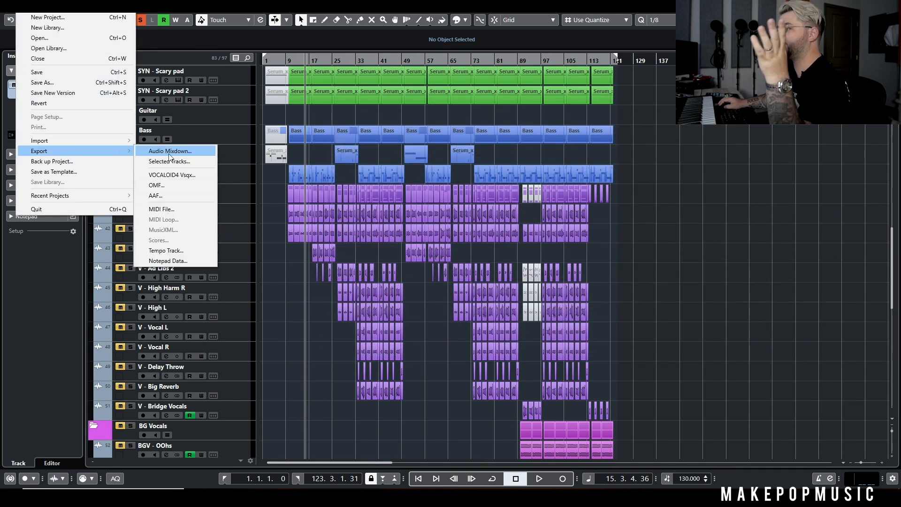
pyautogui.click(169, 153)
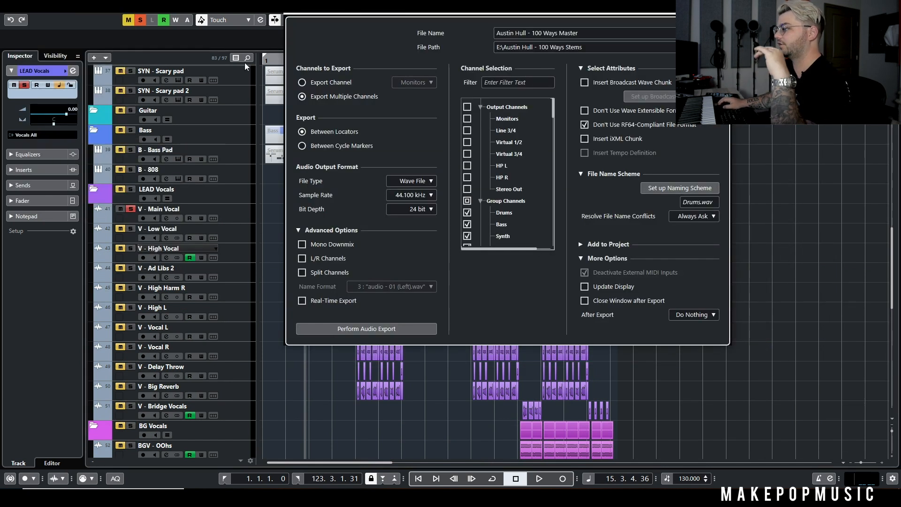
pyautogui.moveTo(580, 12); pyautogui.dragTo(661, 47)
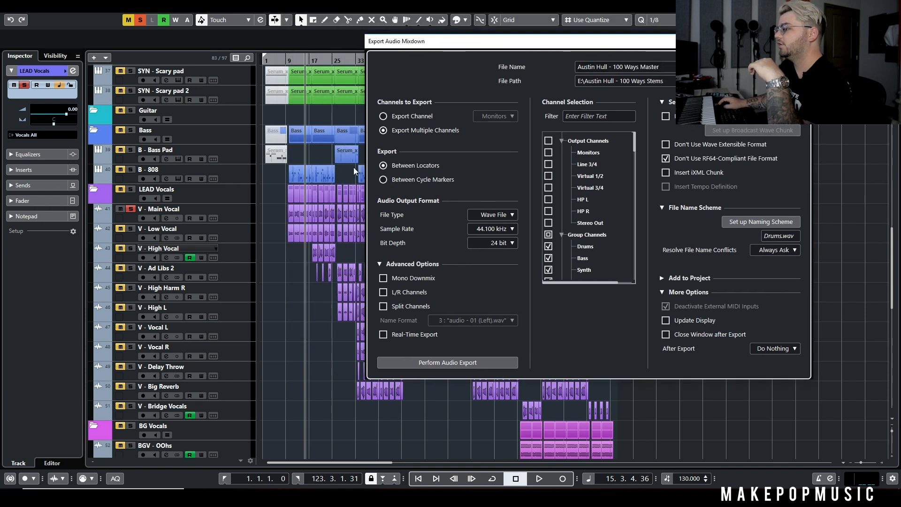
pyautogui.click(130, 209)
pyautogui.scroll(-3, 588, 211)
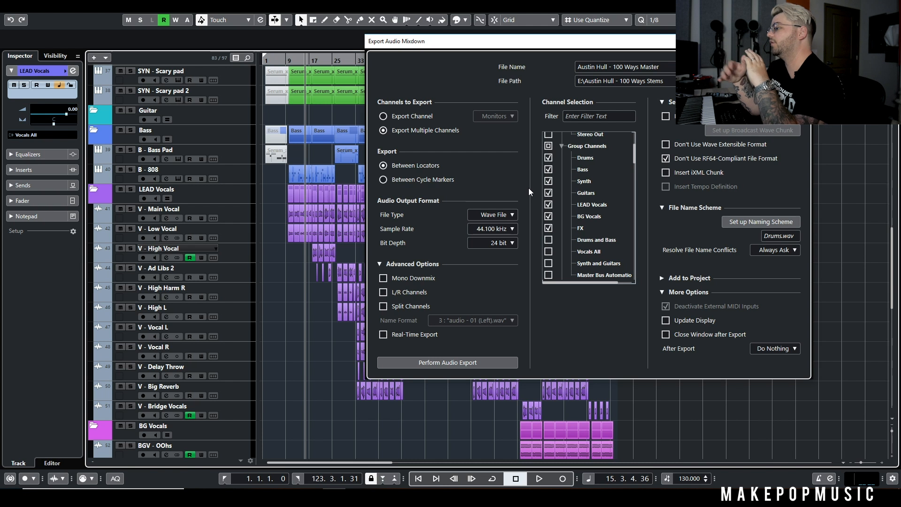
# Set the export sample rate to 48 kHz and the bit depth to 32 bit float
pyautogui.click(511, 242)
pyautogui.click(477, 238)
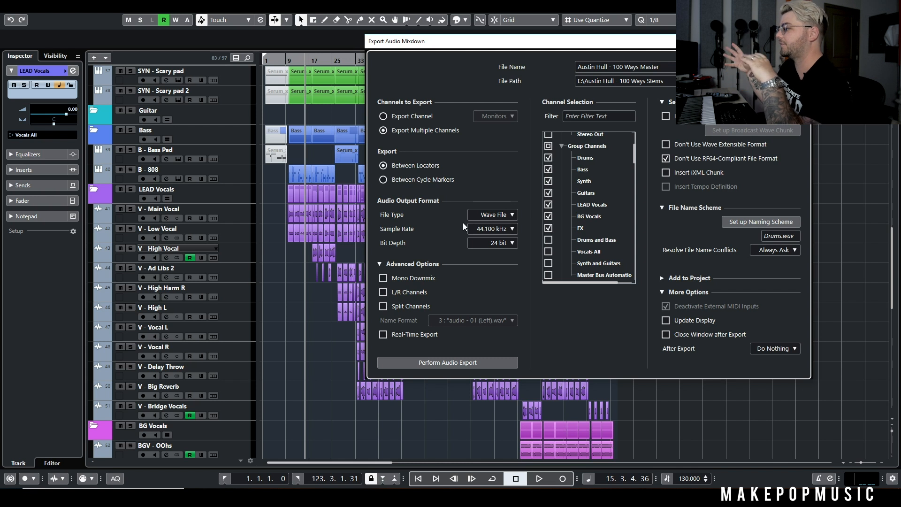
pyautogui.click(486, 228)
pyautogui.click(439, 239)
pyautogui.click(502, 244)
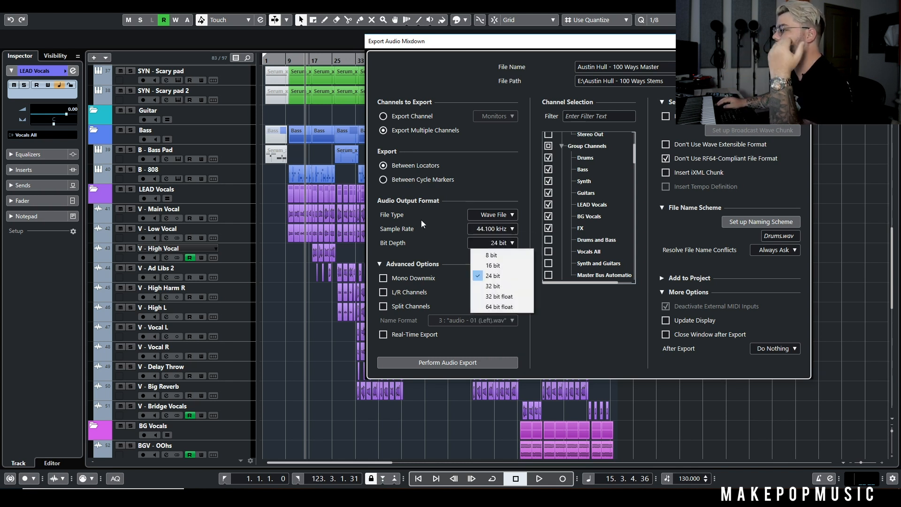
pyautogui.click(291, 279)
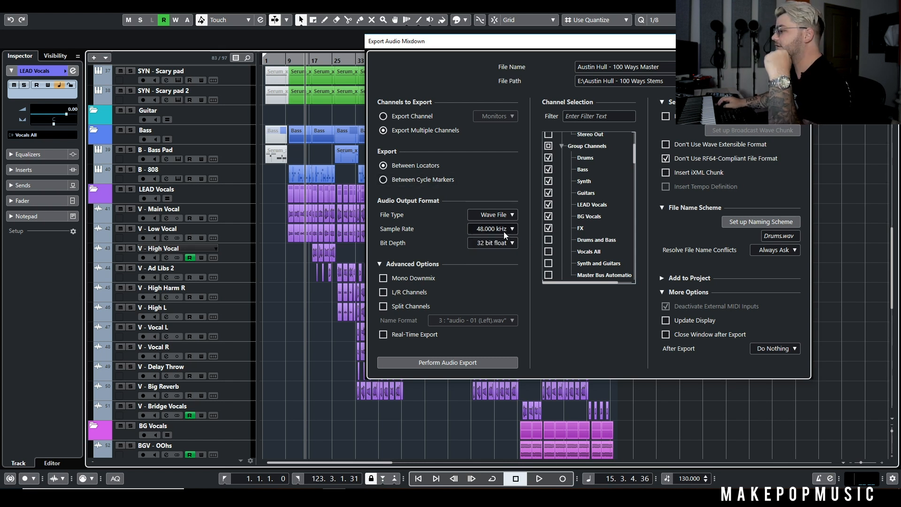
# Try adding the channel number after the channel name in the export naming scheme, remove it again, and confirm the scheme
pyautogui.click(769, 222)
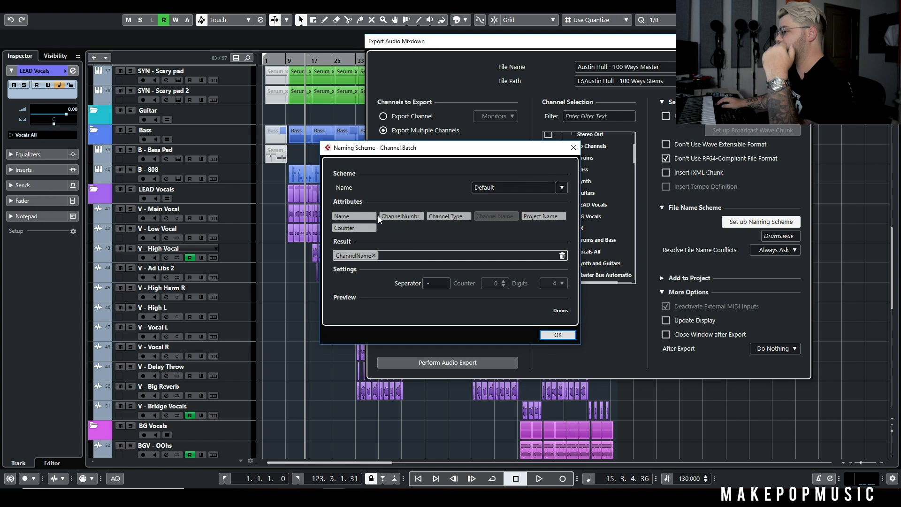
pyautogui.moveTo(393, 219); pyautogui.dragTo(403, 258)
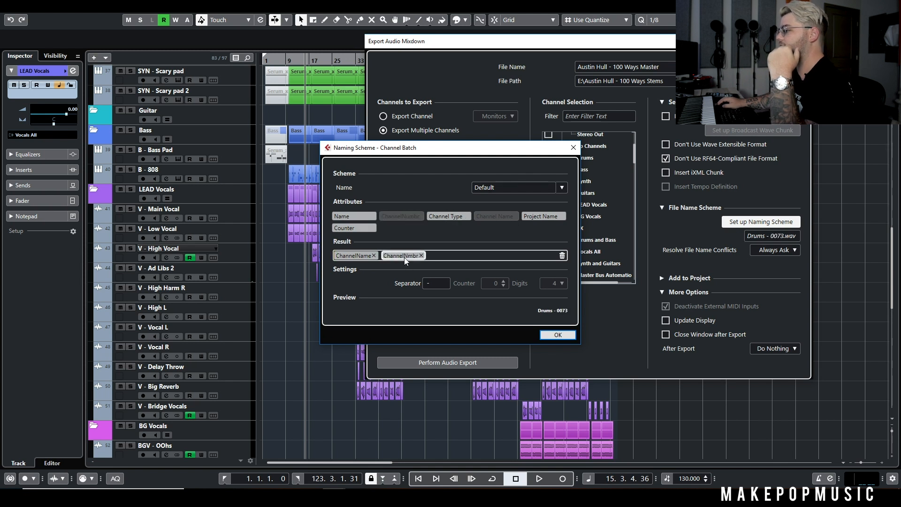
pyautogui.click(420, 256)
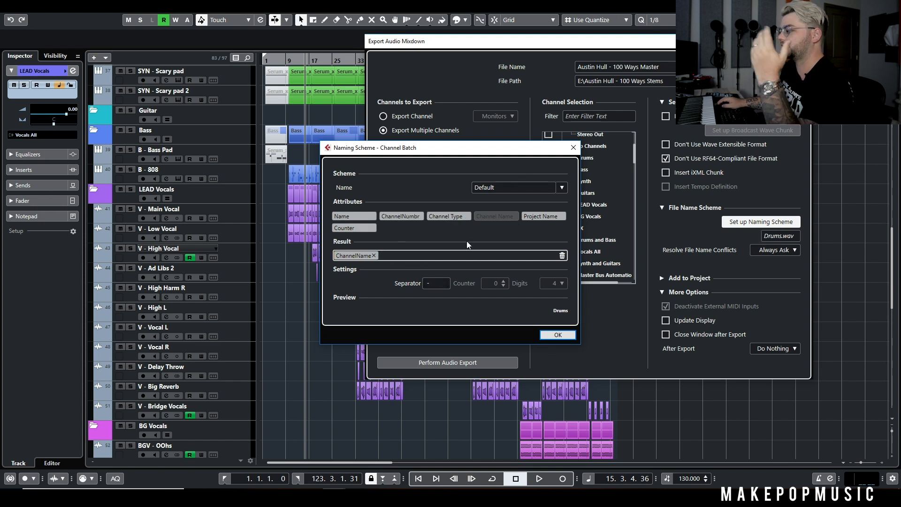
pyautogui.moveTo(401, 218); pyautogui.dragTo(408, 261)
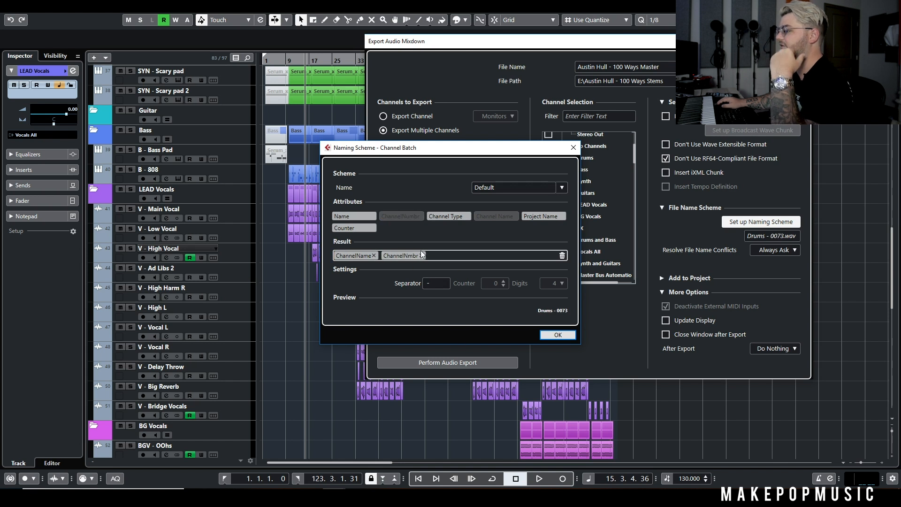
pyautogui.click(420, 255)
pyautogui.click(556, 334)
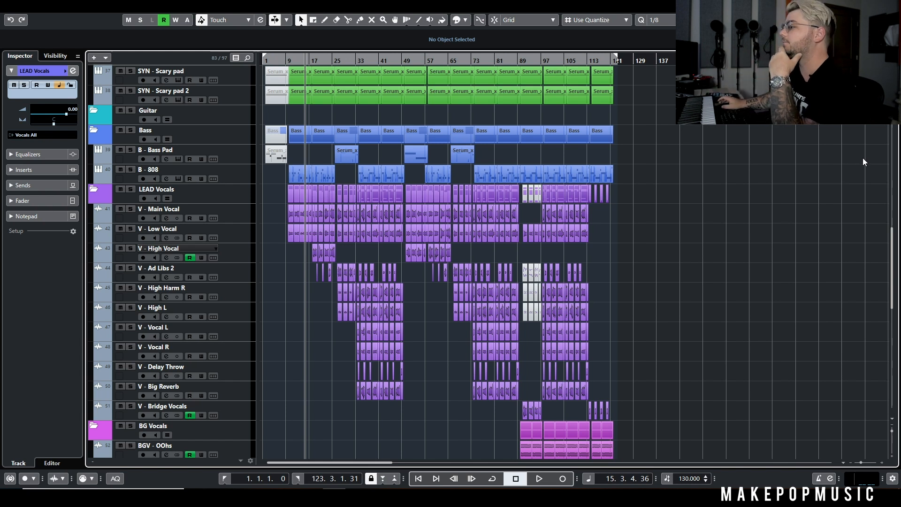
# Switch to File Explorer and open the Just Friends Files song folder on the Samples and Files (E:) drive
pyautogui.scroll(10, 840, 158)
pyautogui.click(220, 494)
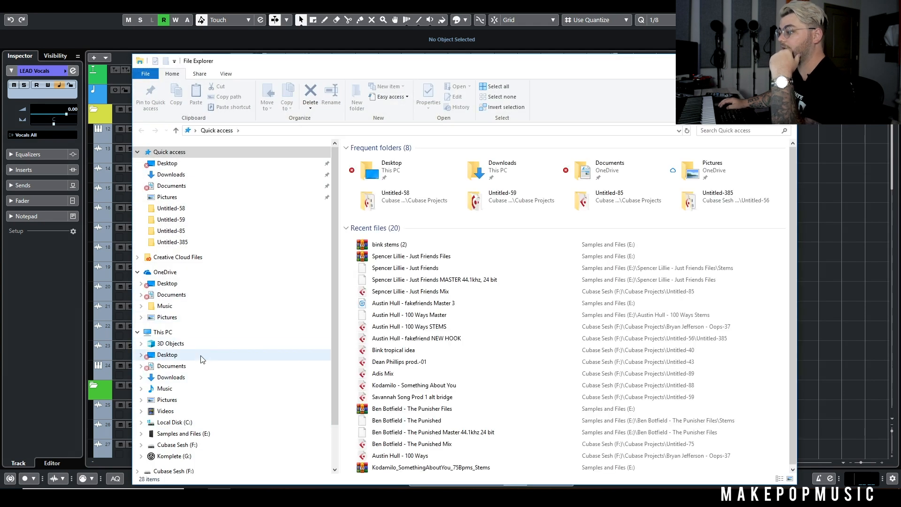
pyautogui.click(192, 433)
pyautogui.scroll(-10, 440, 262)
pyautogui.scroll(-20, 440, 262)
pyautogui.click(428, 253)
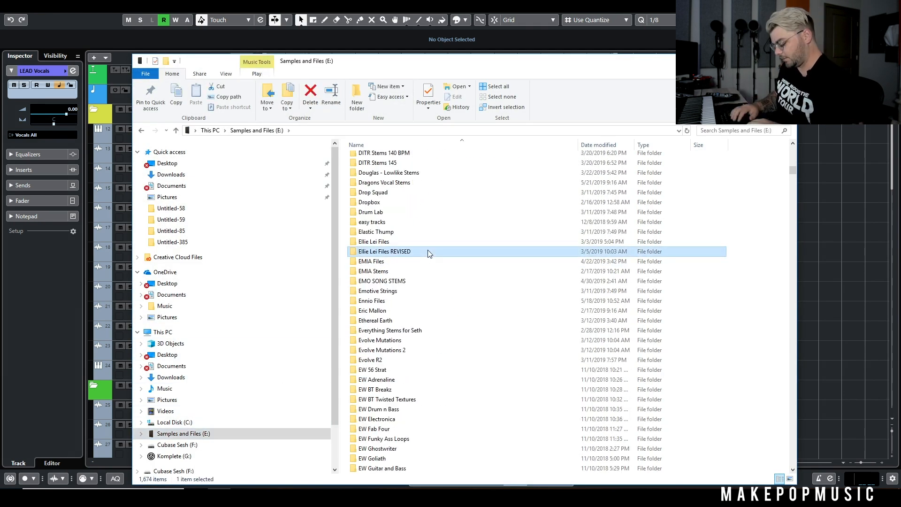
pyautogui.write('spe')
pyautogui.scroll(-3, 428, 253)
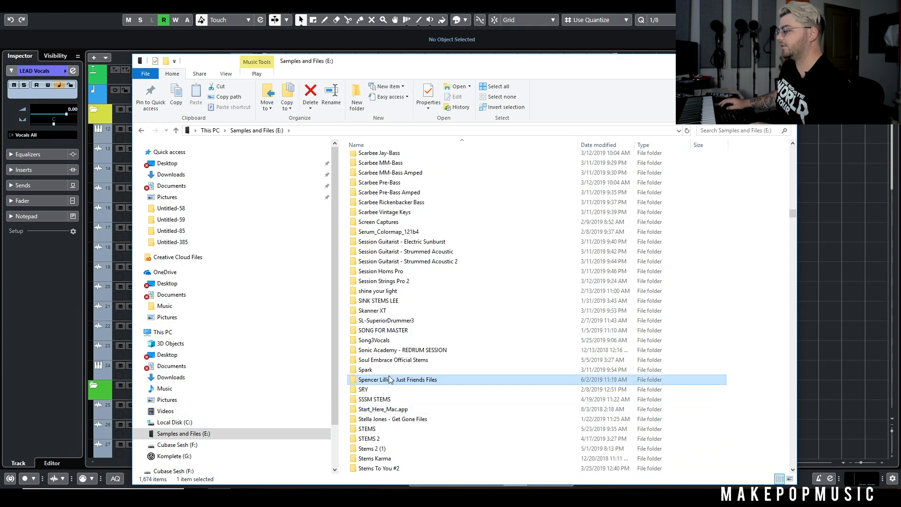
pyautogui.doubleClick(389, 379)
# Widen the file name column and go through the instrumental, LIVE version, 44.1 kHz, 48 kHz and MP3 master files
pyautogui.moveTo(421, 146); pyautogui.dragTo(566, 147)
pyautogui.click(511, 168)
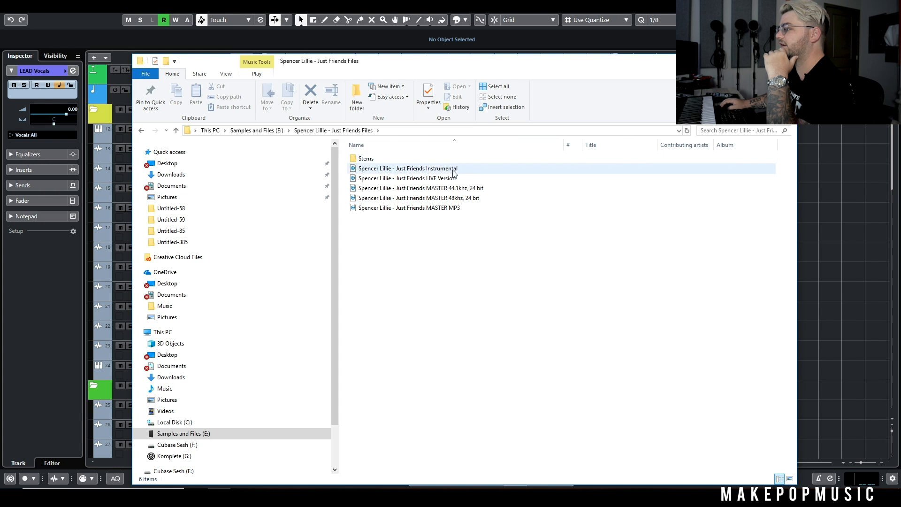
pyautogui.click(486, 178)
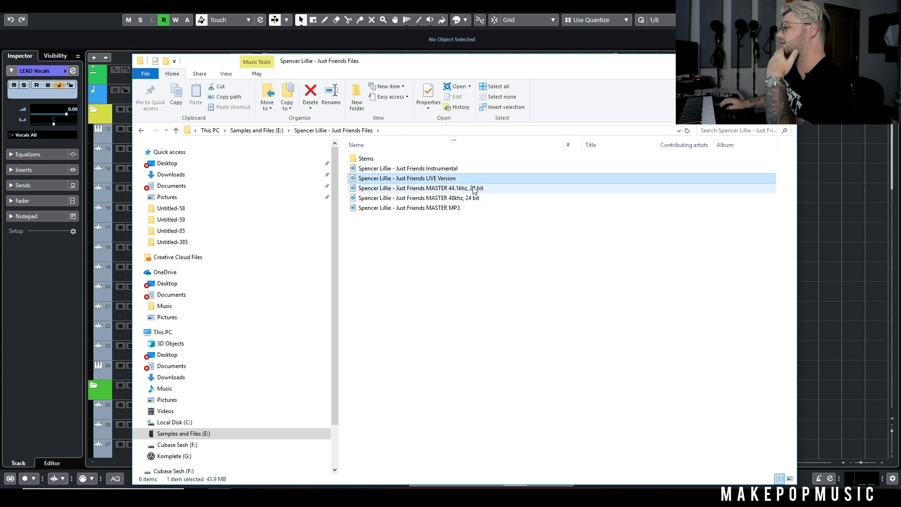
pyautogui.click(474, 189)
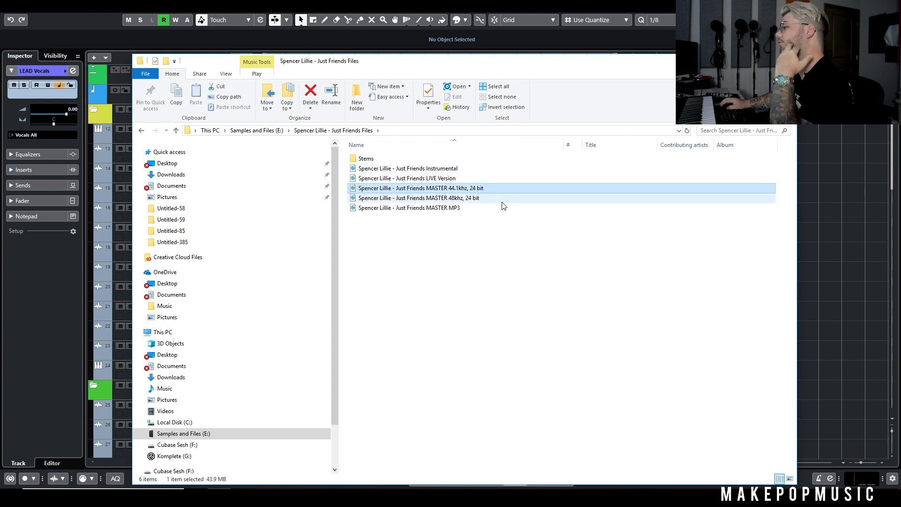
pyautogui.click(475, 199)
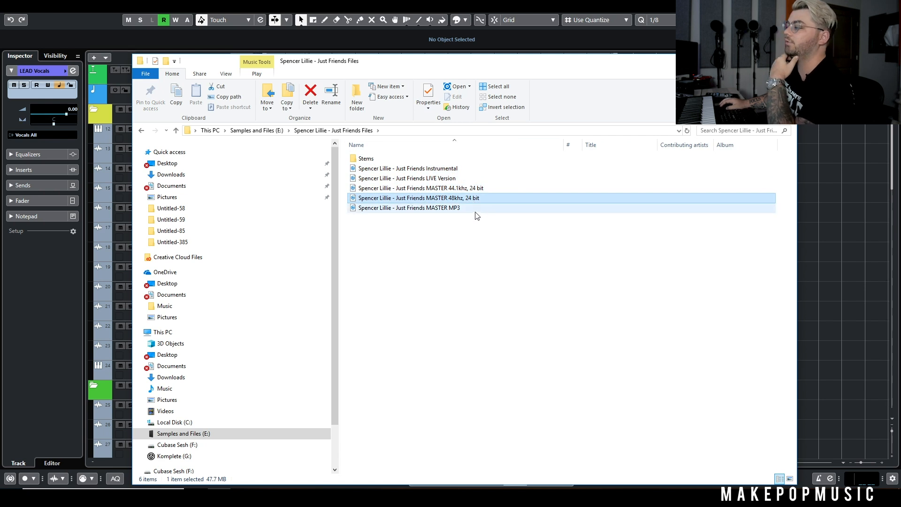
pyautogui.click(471, 207)
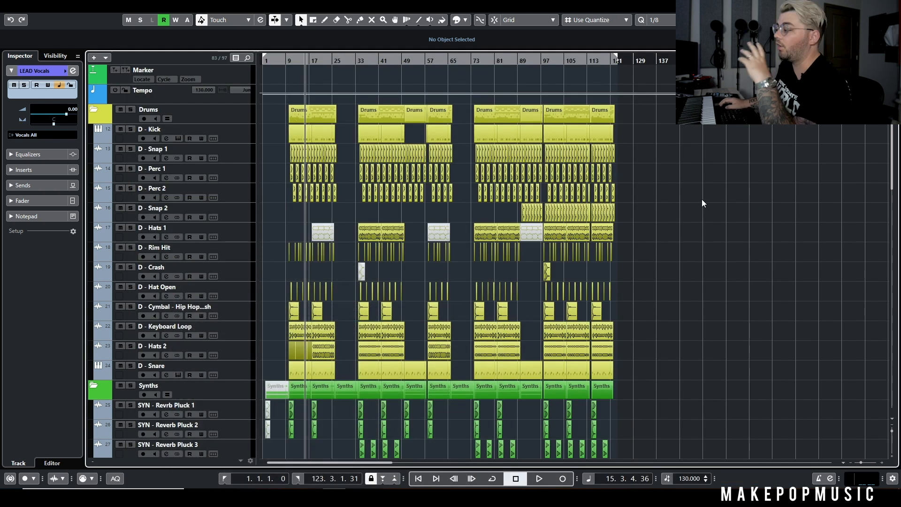
# Return to the Cubase project, mute the LEAD Vocals and BG Vocals folders, review the remaining tracks, and unmute the vocals
pyautogui.scroll(-15, 614, 252)
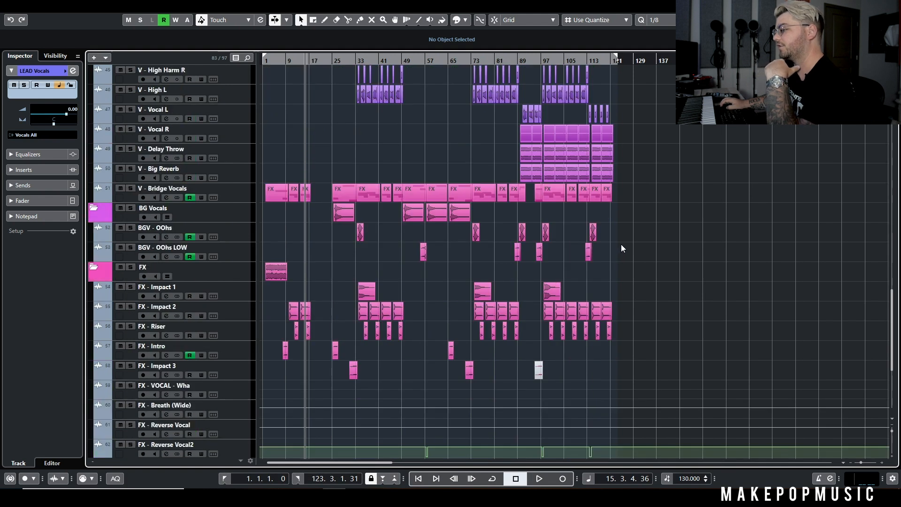
pyautogui.scroll(15, 623, 241)
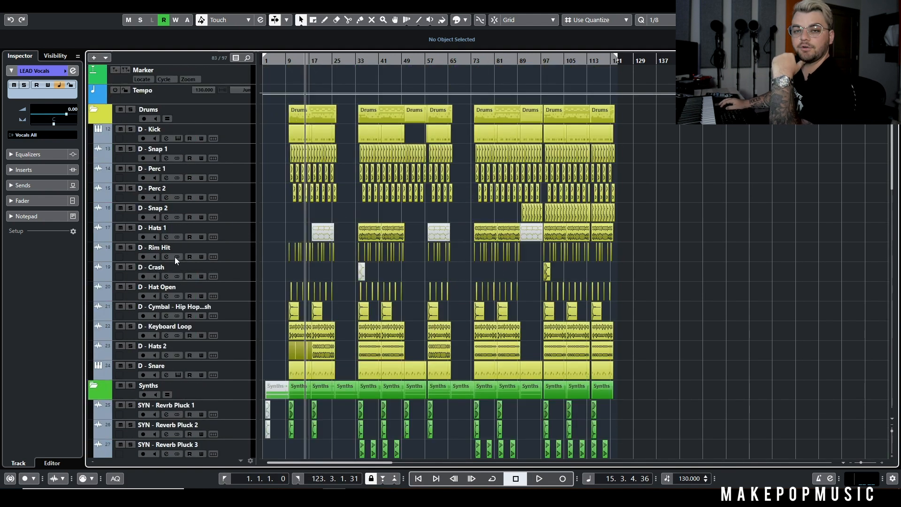
pyautogui.scroll(-16, 412, 177)
pyautogui.scroll(7, 384, 179)
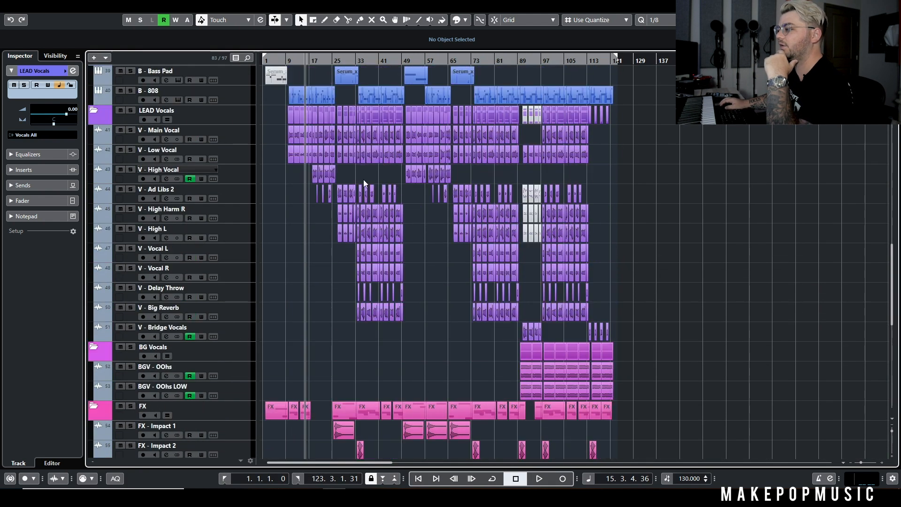
pyautogui.click(122, 111)
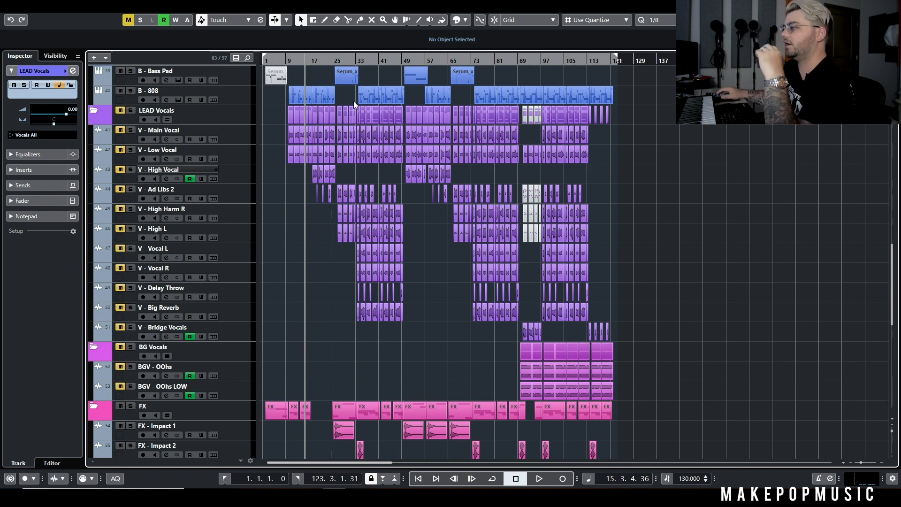
pyautogui.scroll(-10, 368, 277)
pyautogui.scroll(6, 139, 257)
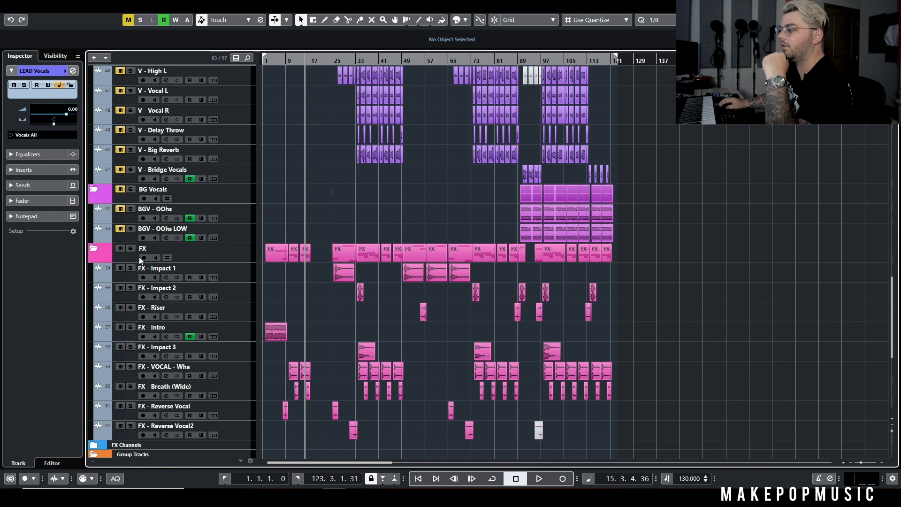
pyautogui.scroll(5, 176, 187)
pyautogui.click(120, 189)
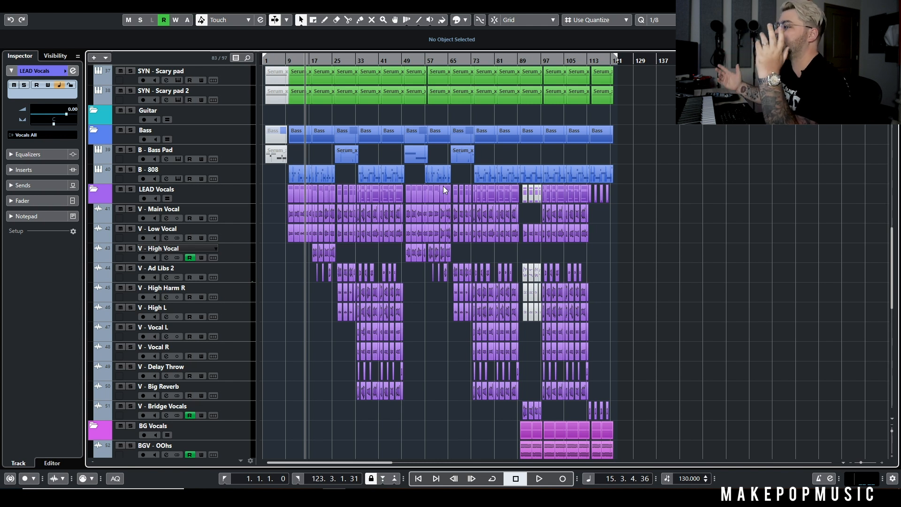
# Select the V - Main Vocal track and mute only that track
pyautogui.click(206, 210)
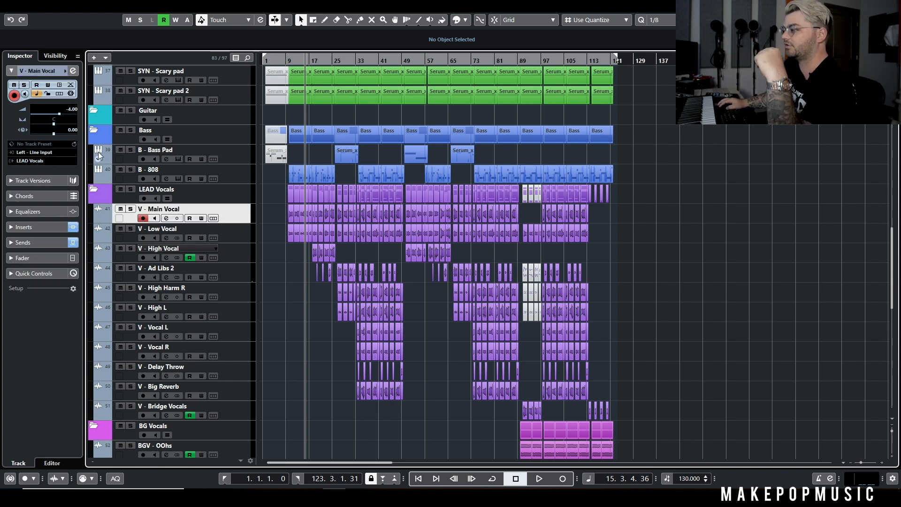
pyautogui.click(121, 208)
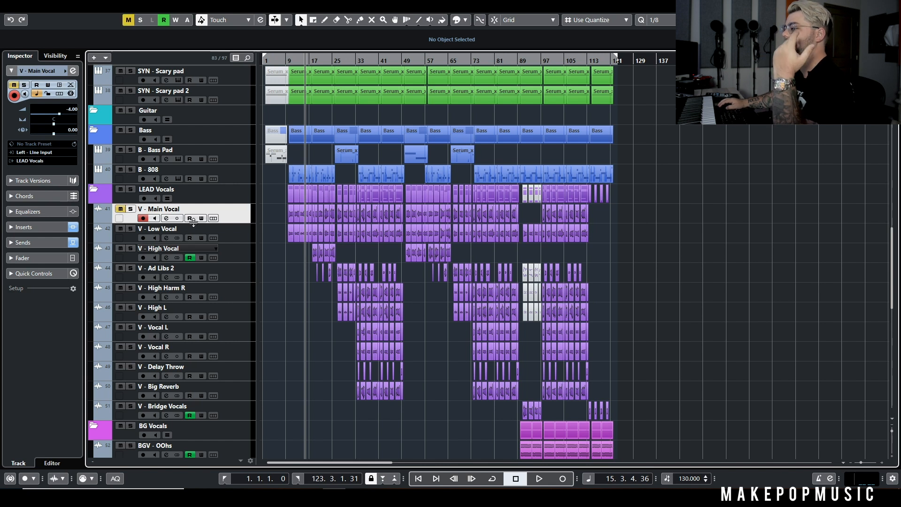
pyautogui.scroll(-2, 480, 232)
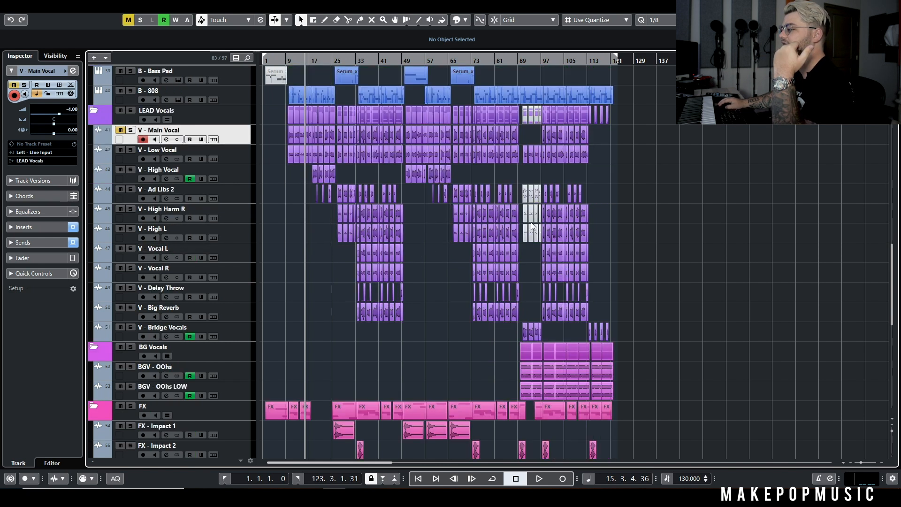
# Play the song with the main vocal muted from around bar 33, check which tracks still sound, and stop playback
pyautogui.scroll(8, 480, 231)
pyautogui.scroll(10, 479, 229)
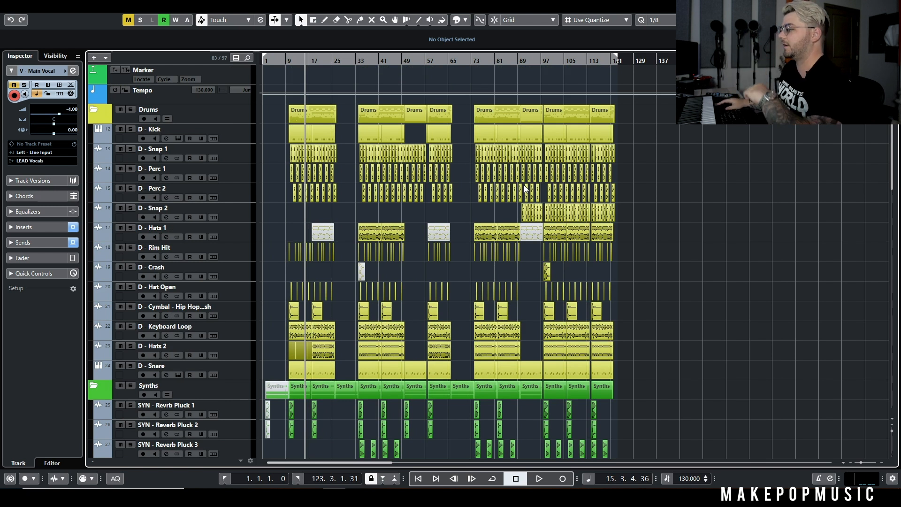
pyautogui.scroll(-10, 469, 206)
pyautogui.press('space')
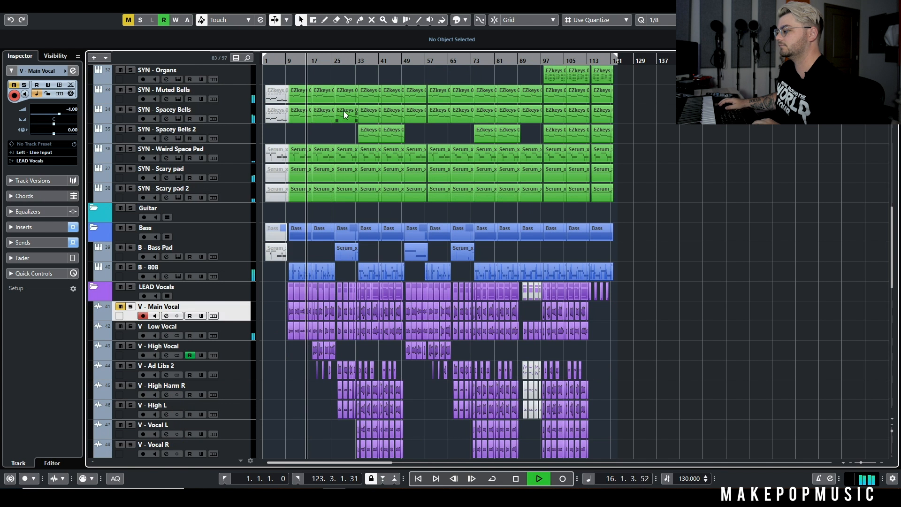
pyautogui.click(344, 62)
pyautogui.click(357, 62)
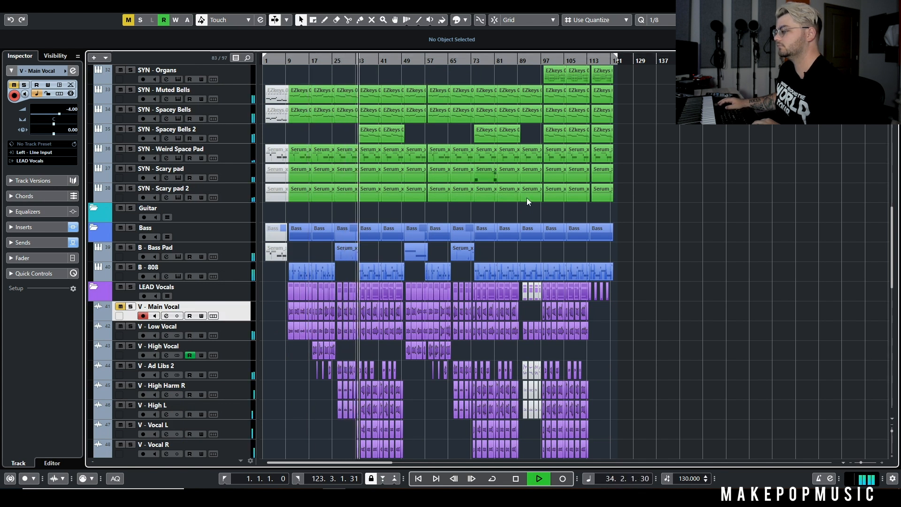
pyautogui.scroll(-5, 526, 198)
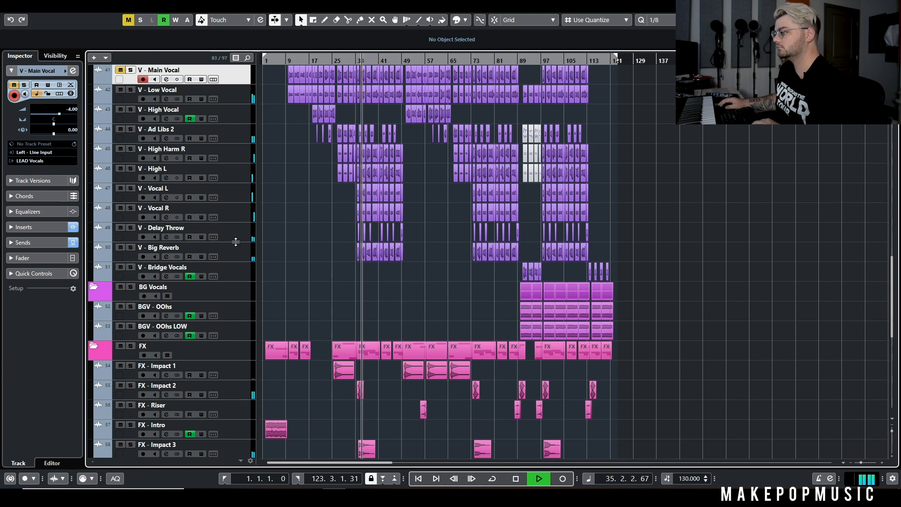
pyautogui.press('space')
# Reopen the Export Audio Mixdown settings and set the bit depth to 24 bit
pyautogui.scroll(-5, 314, 220)
pyautogui.scroll(-1, 319, 209)
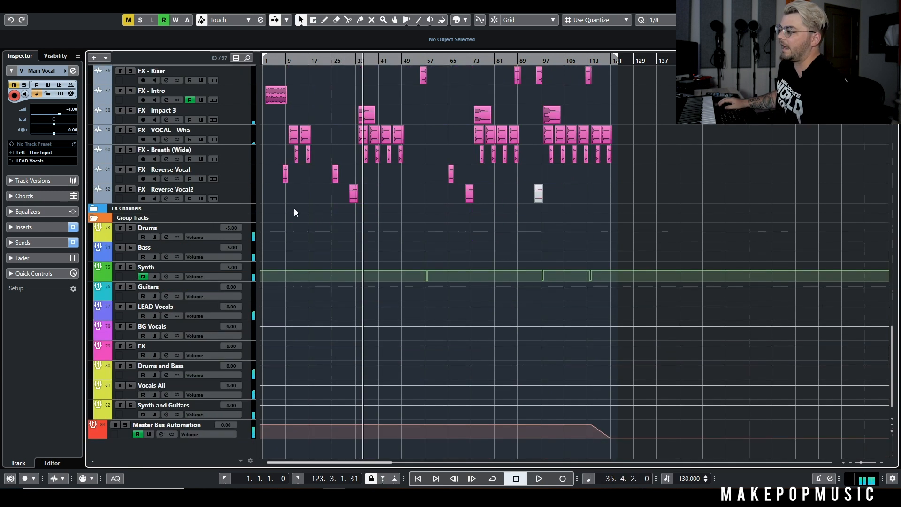
pyautogui.moveTo(230, 309)
pyautogui.mouseDown()
pyautogui.moveTo(231, 316)
pyautogui.moveTo(231, 304)
pyautogui.mouseUp()
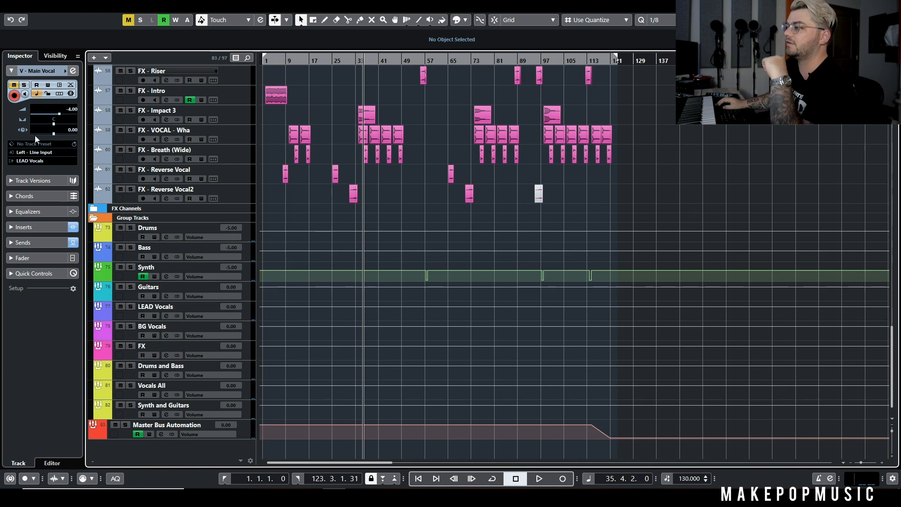
pyautogui.click(21, 2)
pyautogui.moveTo(63, 150)
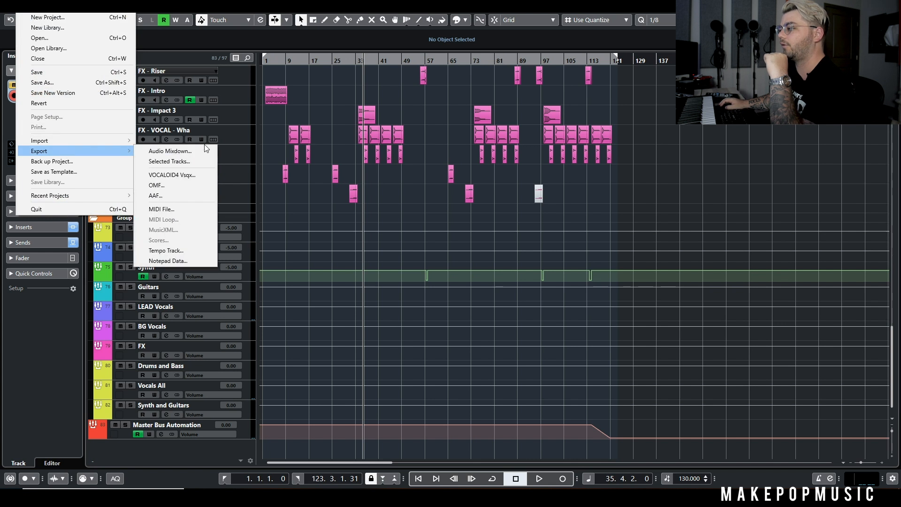
pyautogui.click(202, 150)
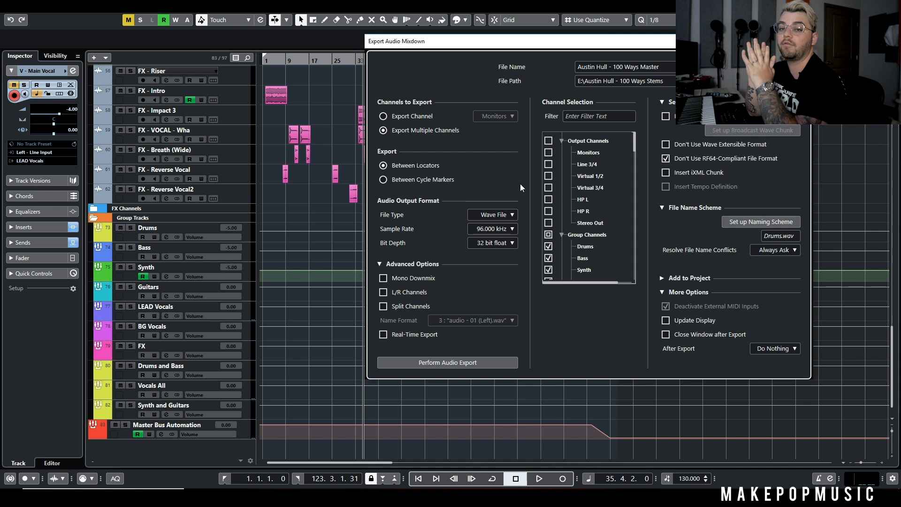
pyautogui.click(492, 243)
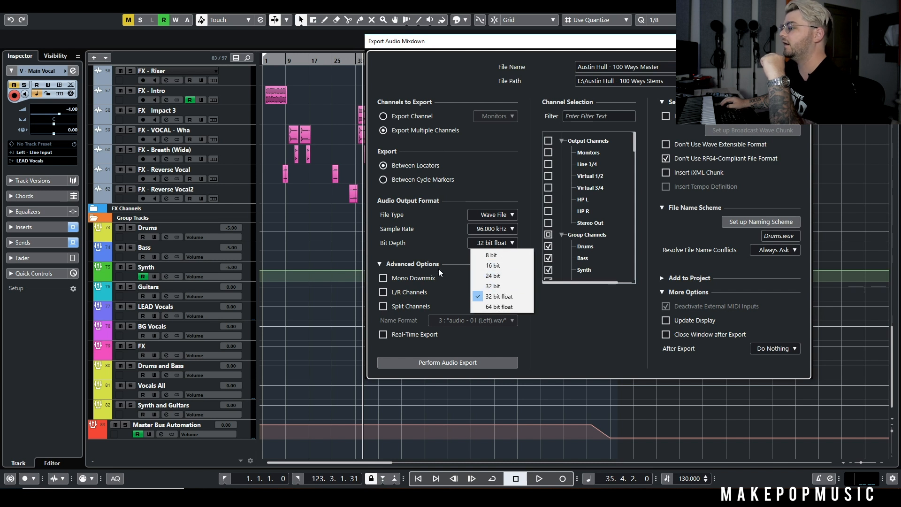
pyautogui.click(495, 278)
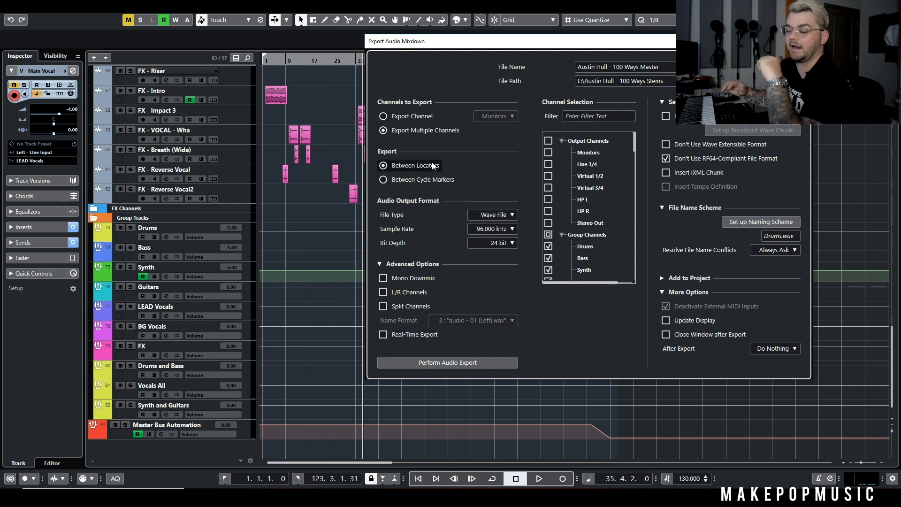
# Set the export sample rate to 44.100 kHz and extend the file name's ending with "44.1 khz 24 bit" after "Master"
pyautogui.click(500, 232)
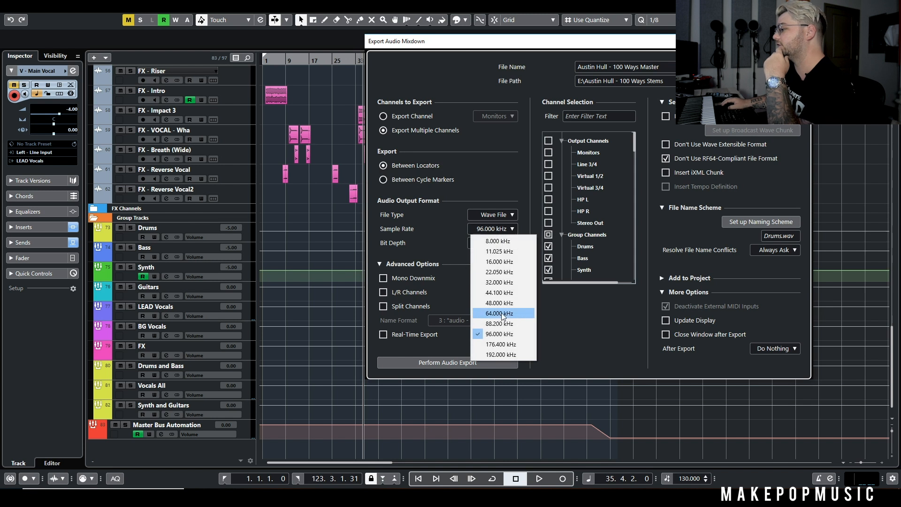
pyautogui.click(492, 292)
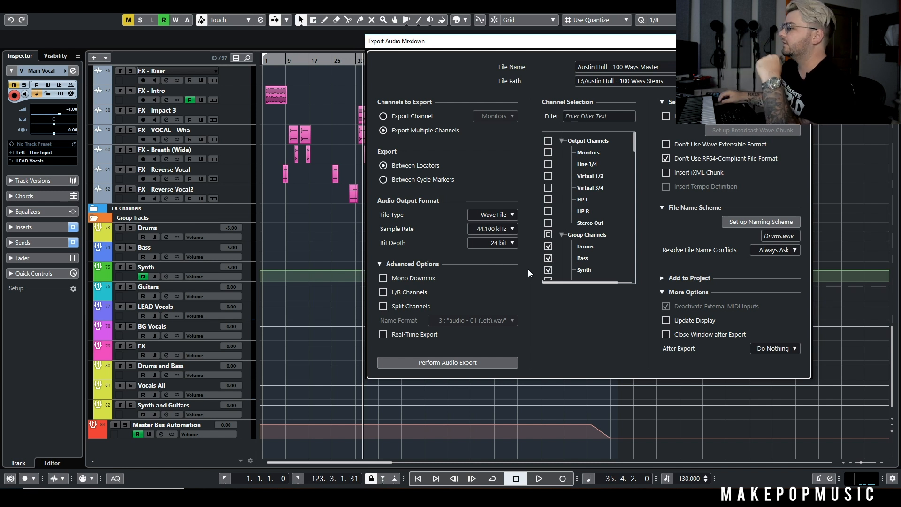
pyautogui.click(685, 67)
pyautogui.click(723, 66)
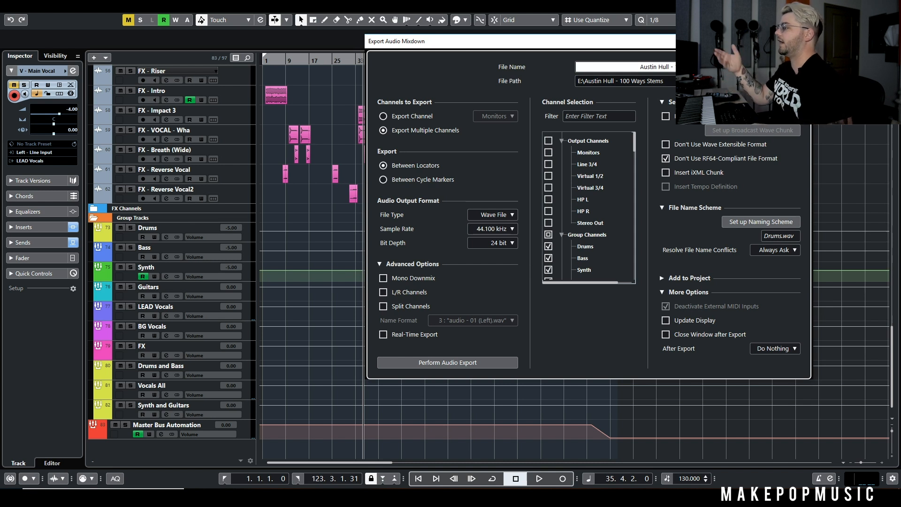
pyautogui.press('BackSpace')
pyautogui.press('BackSpace')
pyautogui.press('BackSpace')
pyautogui.write('Stem')
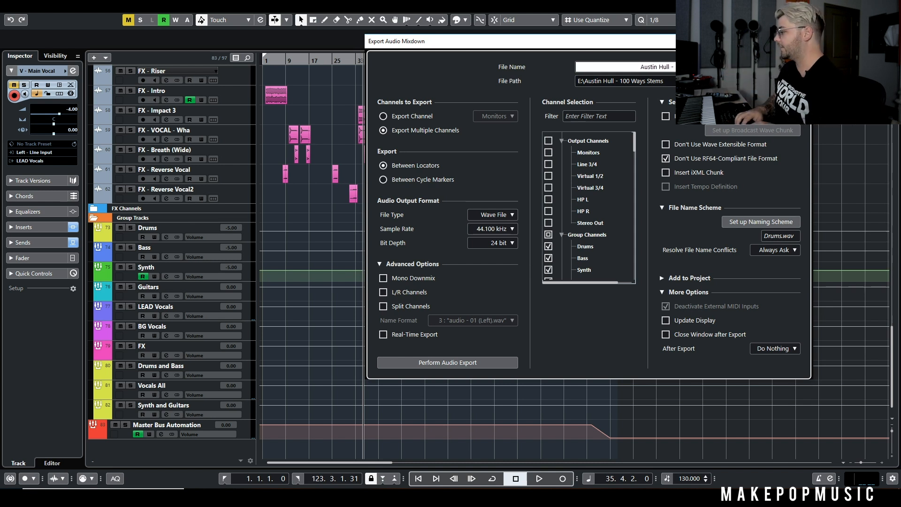
pyautogui.write('130BPM')
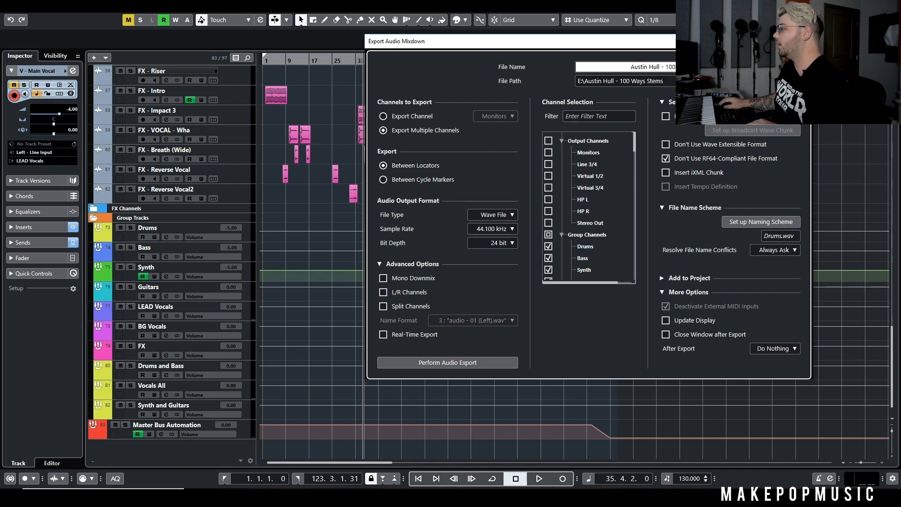
pyautogui.press('BackSpace')
pyautogui.press('BackSpace')
pyautogui.press('BackSpace')
pyautogui.press('BackSpace')
pyautogui.press('BackSpace')
pyautogui.write('Stems')
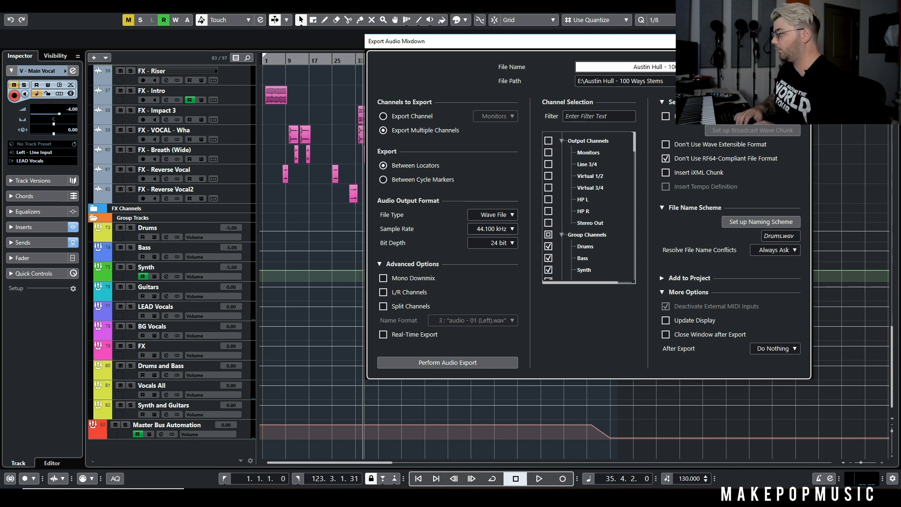
pyautogui.write('130 BPM')
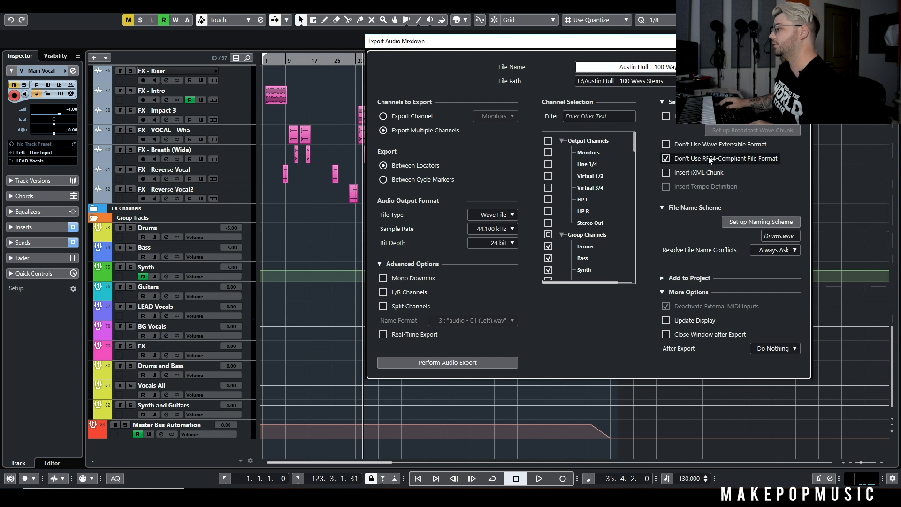
# Check the naming scheme for the channel batch and switch the export from multiple channels to the single Monitors channel
pyautogui.click(737, 222)
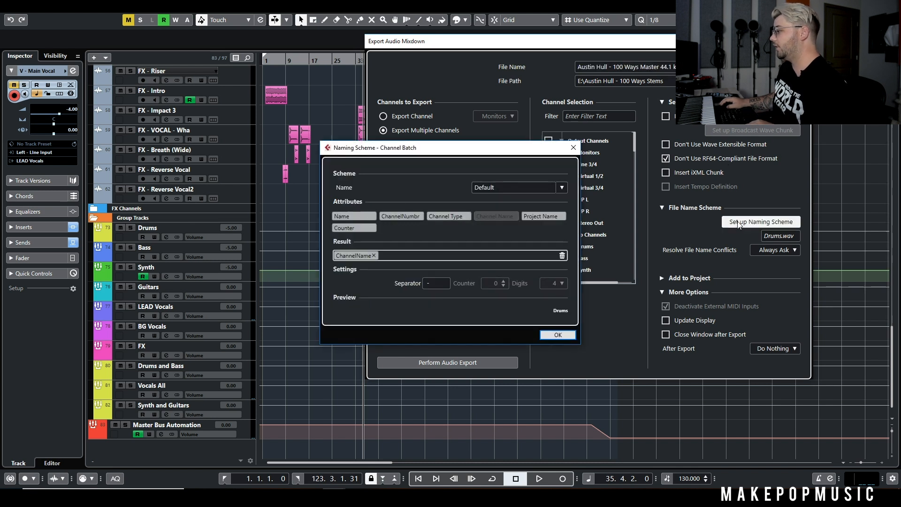
pyautogui.click(572, 146)
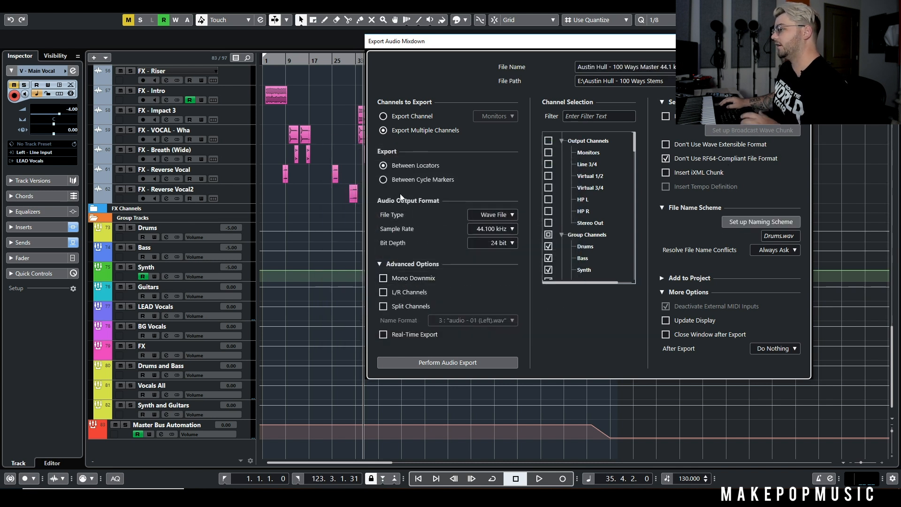
pyautogui.click(409, 117)
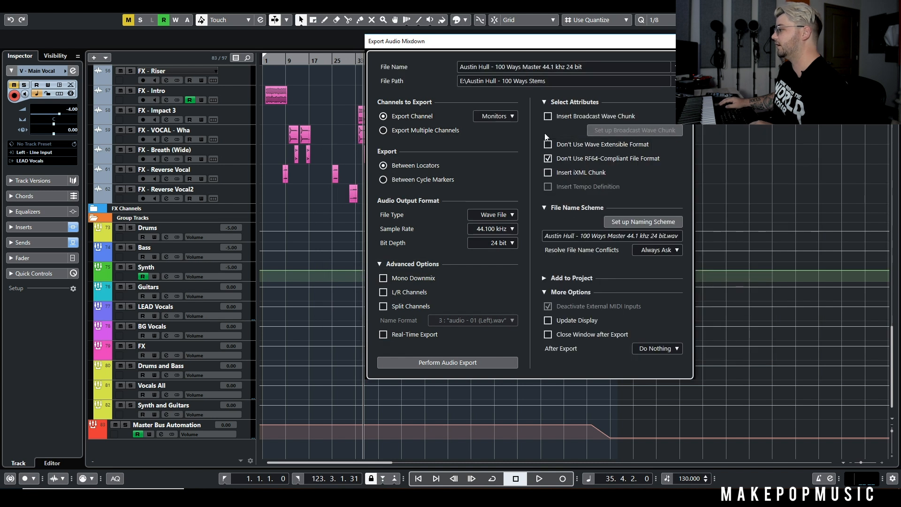
# Set the export file type to MPEG 1 Layer 3 File and enable inserting an ID3 tag in its codec settings
pyautogui.click(499, 217)
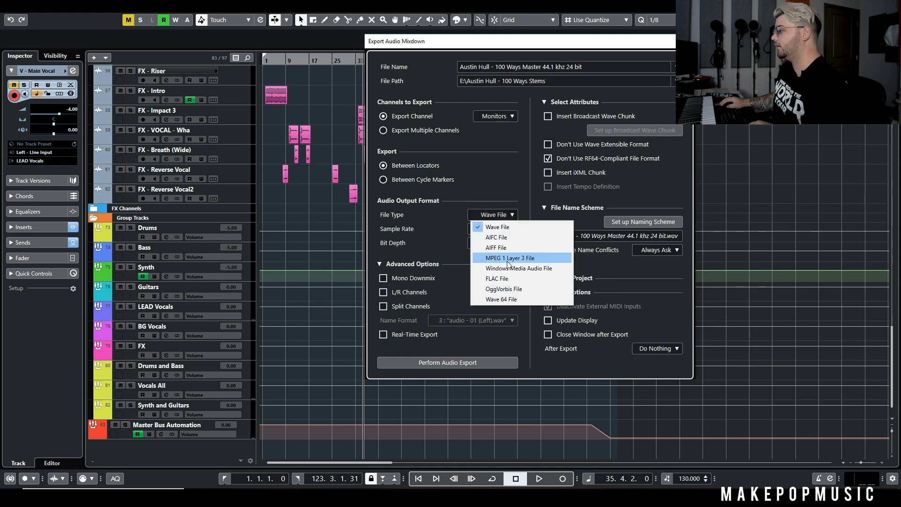
pyautogui.click(507, 258)
pyautogui.click(648, 116)
pyautogui.click(414, 246)
# Edit the ID3 tag to set both the artist and album to "100 Ways", and accept the MP3 codec settings
pyautogui.click(478, 246)
pyautogui.tripleClick(480, 209)
pyautogui.write('100 Wa')
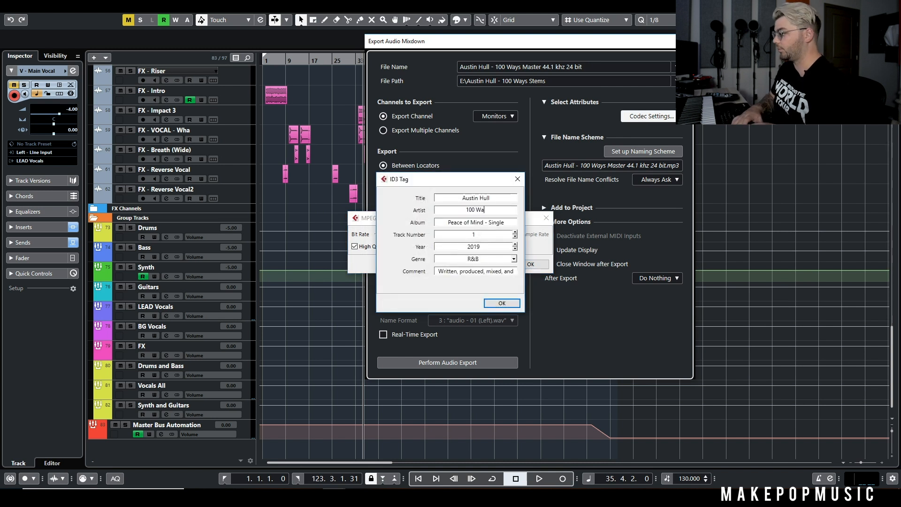
pyautogui.write('ys')
pyautogui.click(478, 224)
pyautogui.write('10')
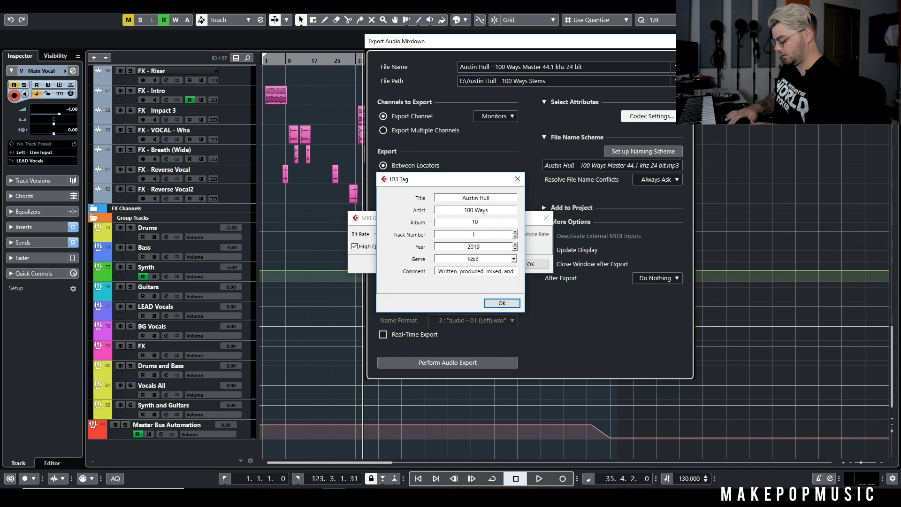
pyautogui.write('0 Ways')
pyautogui.click(489, 301)
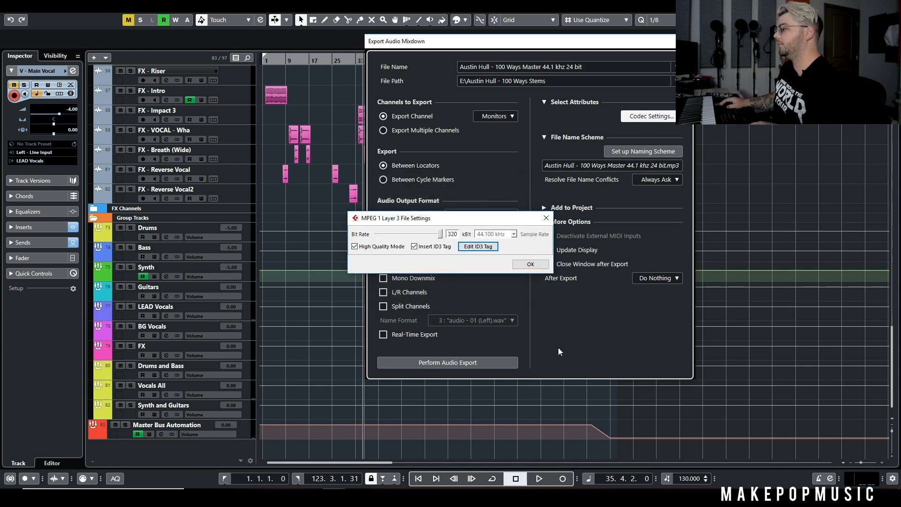
pyautogui.click(530, 264)
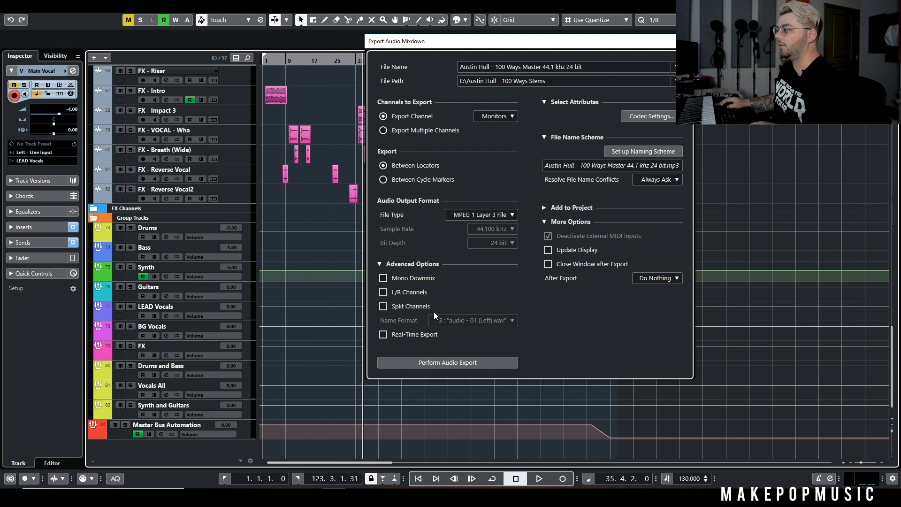